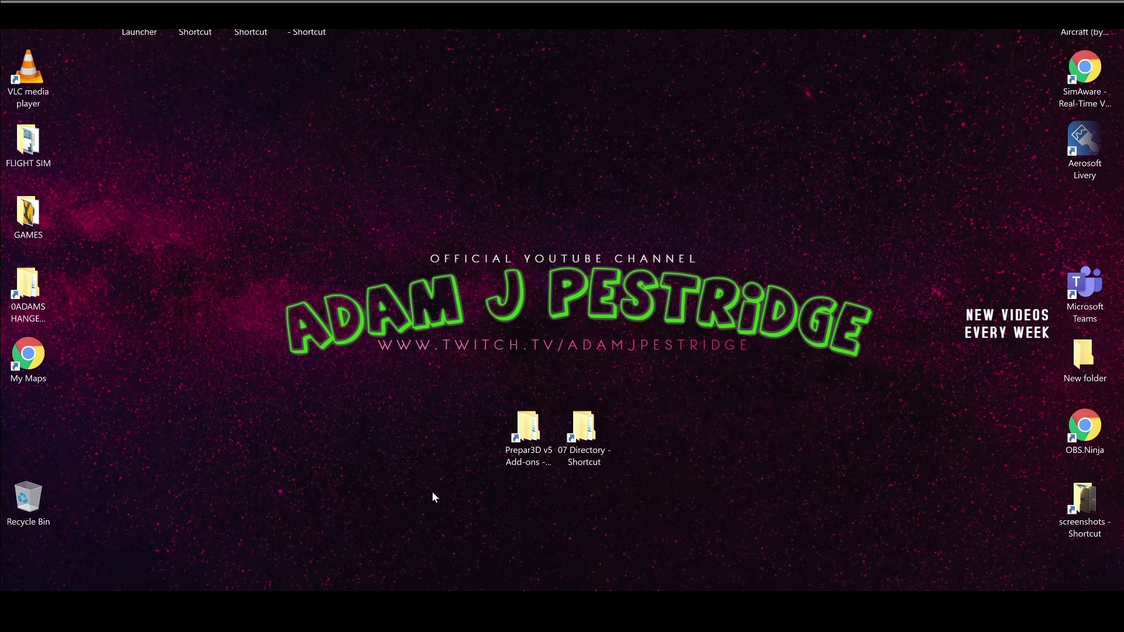
Step: Launch Task Manager from the taskbar and expand it to the full process list
right_click(937, 585)
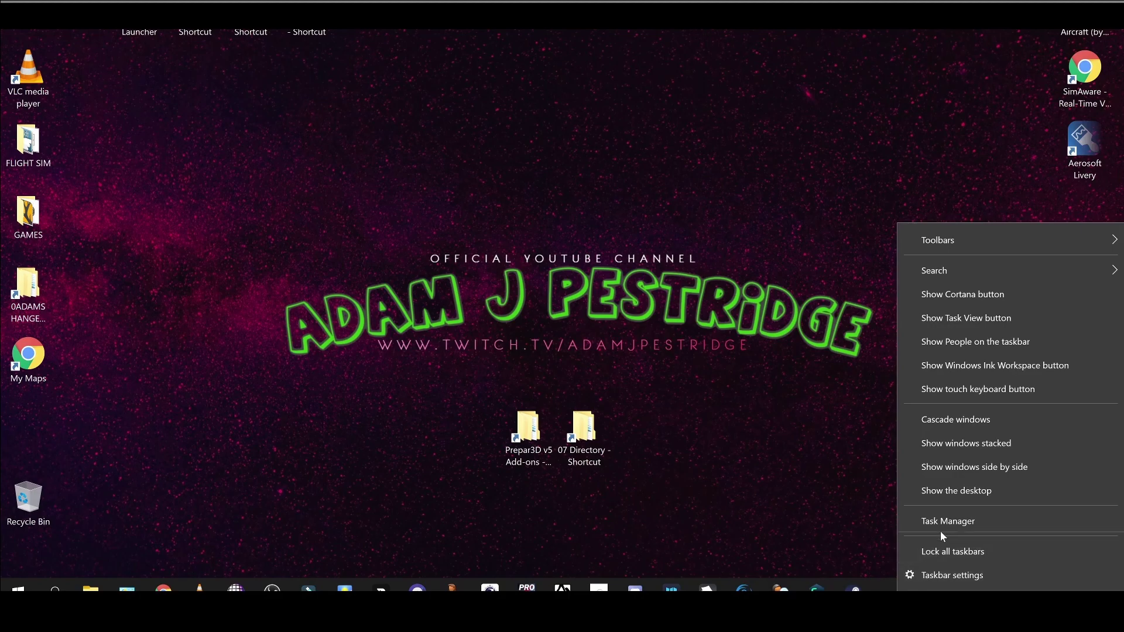
left_click(943, 527)
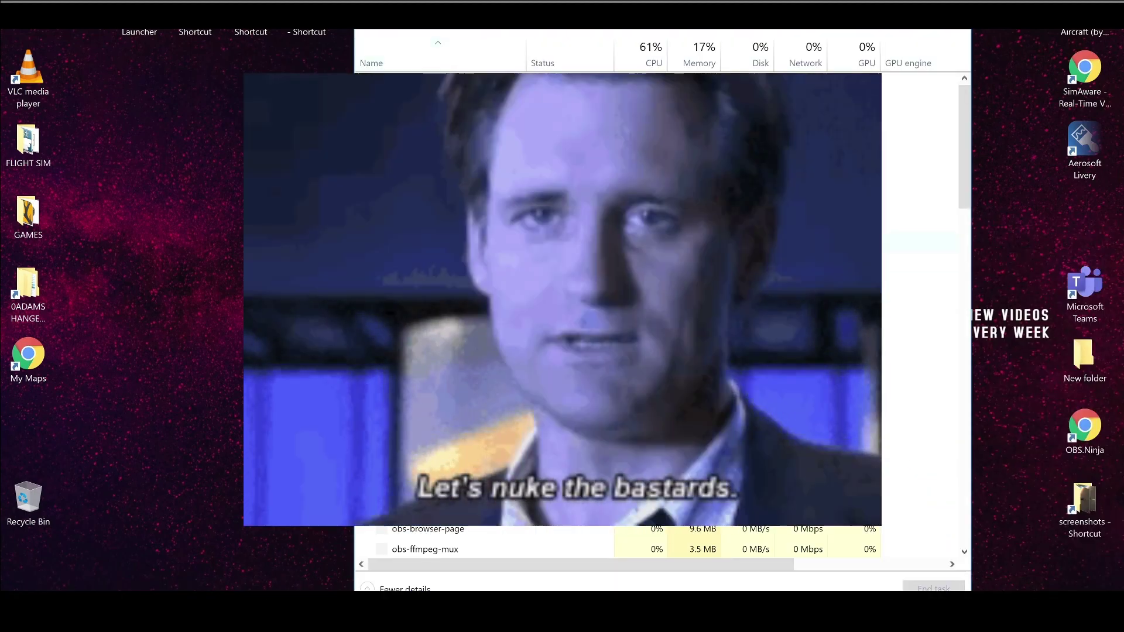
left_click(430, 23)
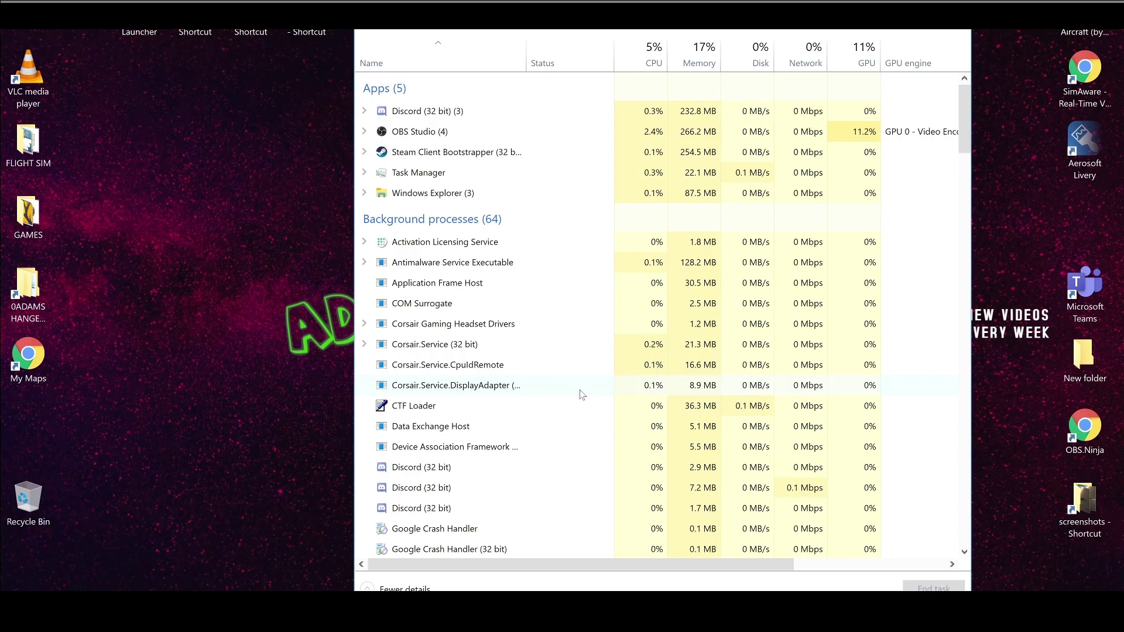
Step: Scroll through Background processes and widen the Name column so Microsoft Windows Search Indexer reads fully
scroll(581, 394, "down", 5)
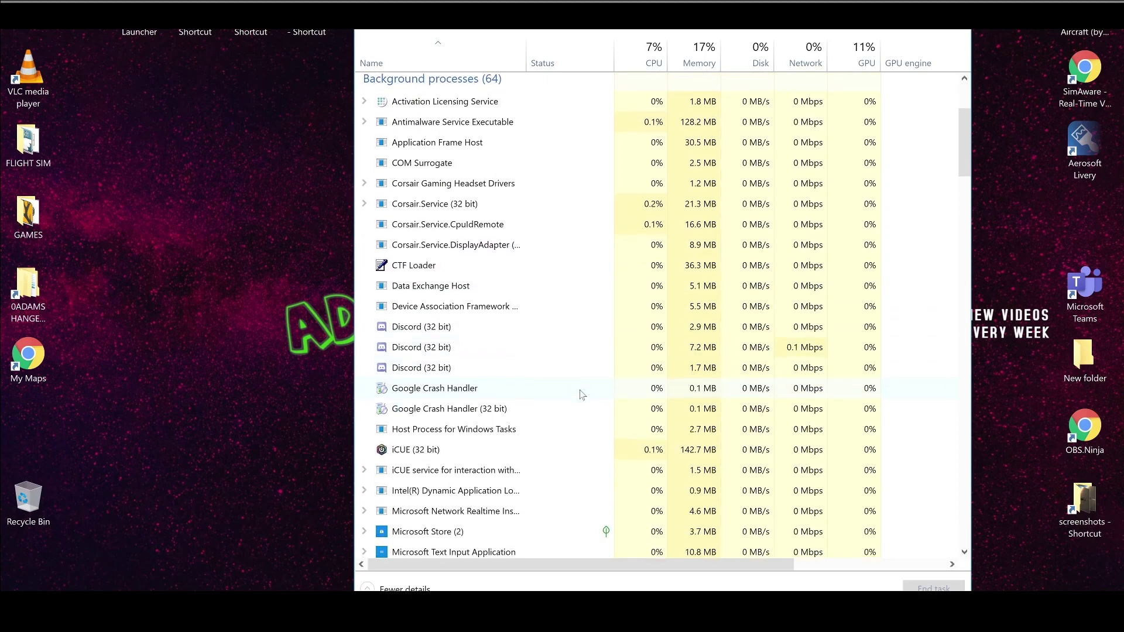
scroll(450, 433, "down", 1)
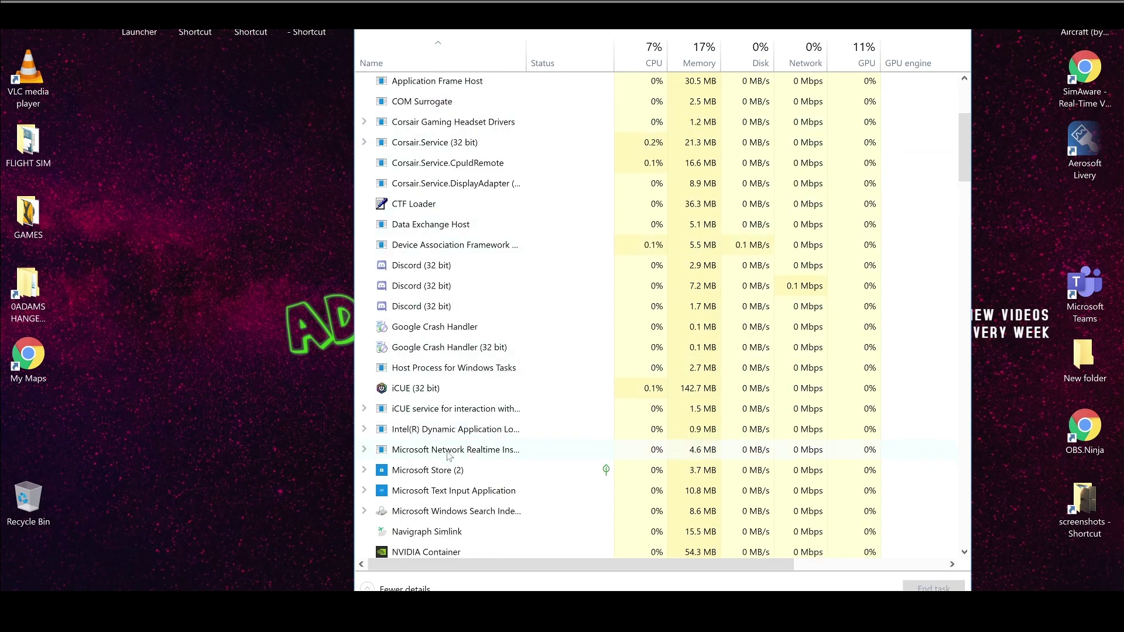
scroll(440, 509, "down", 1)
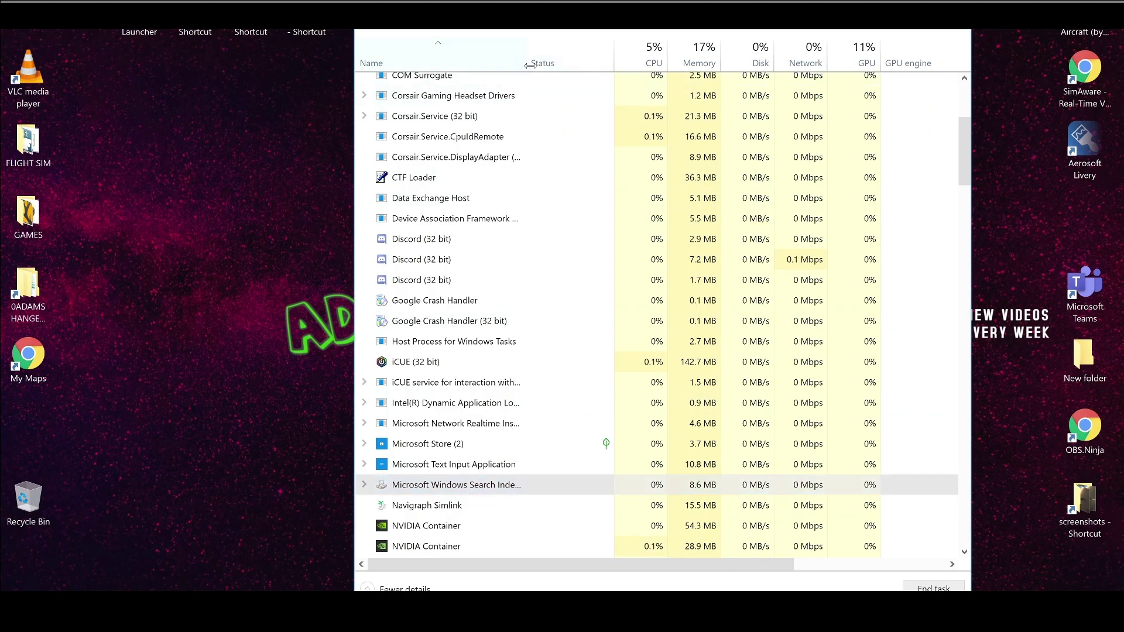
left_click_drag(527, 64, 591, 65)
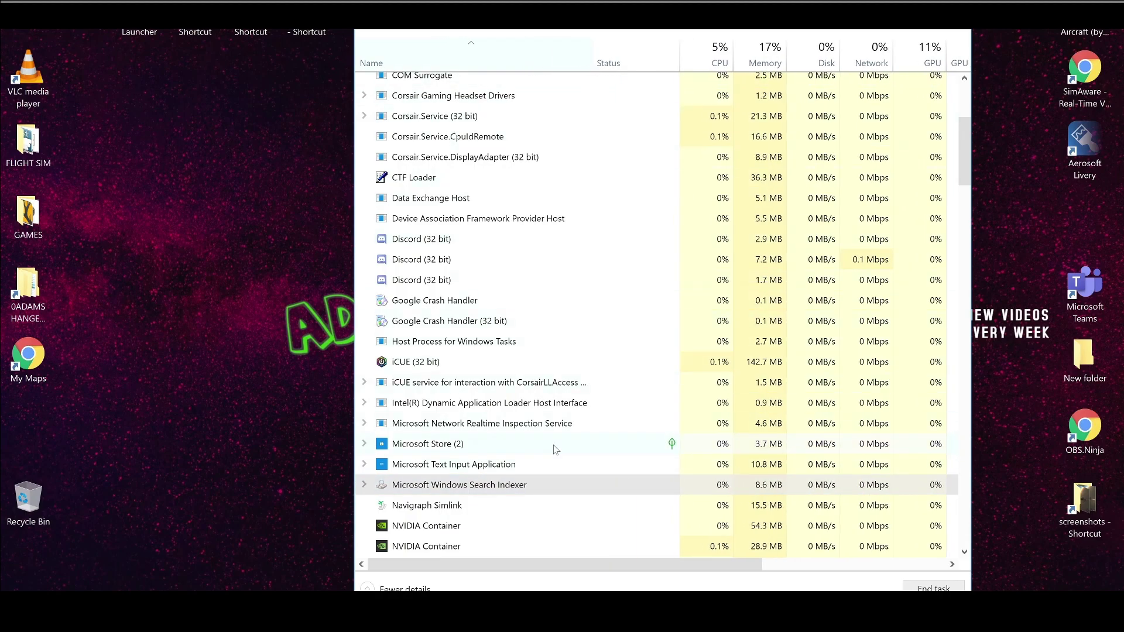
scroll(555, 449, "down", 1)
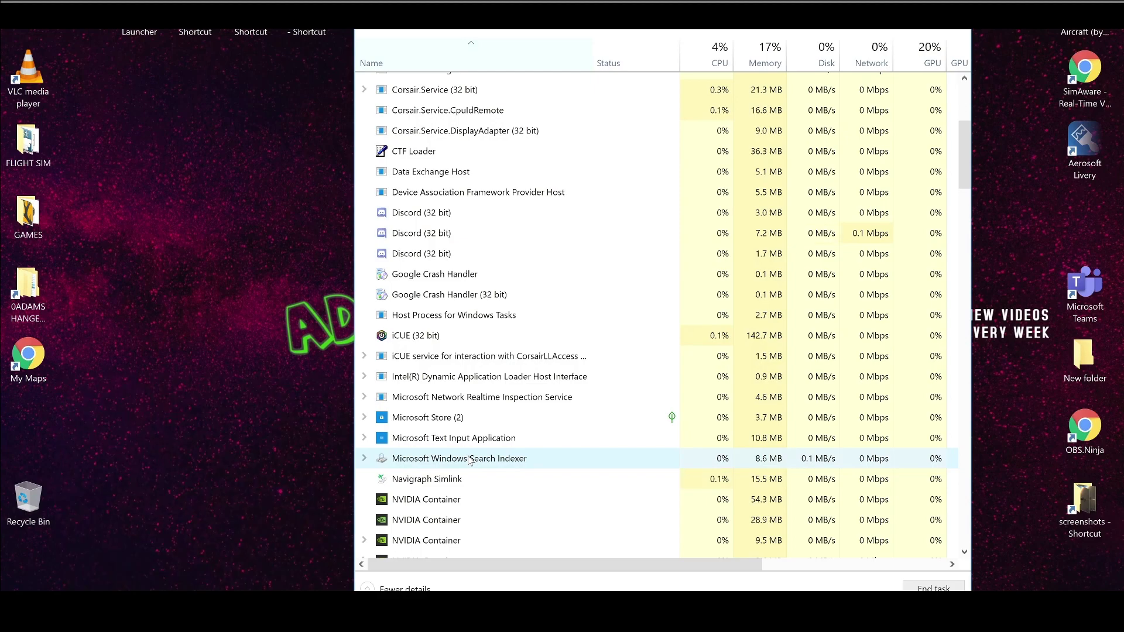
scroll(469, 461, "down", 1)
mouse_move(91, 587)
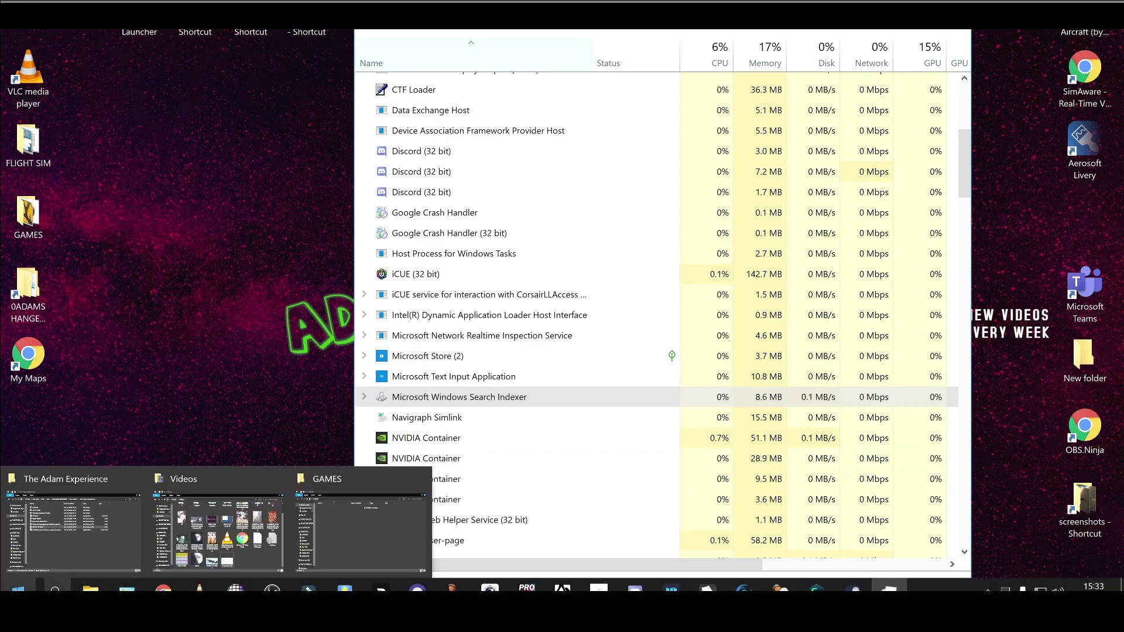
left_click(56, 587)
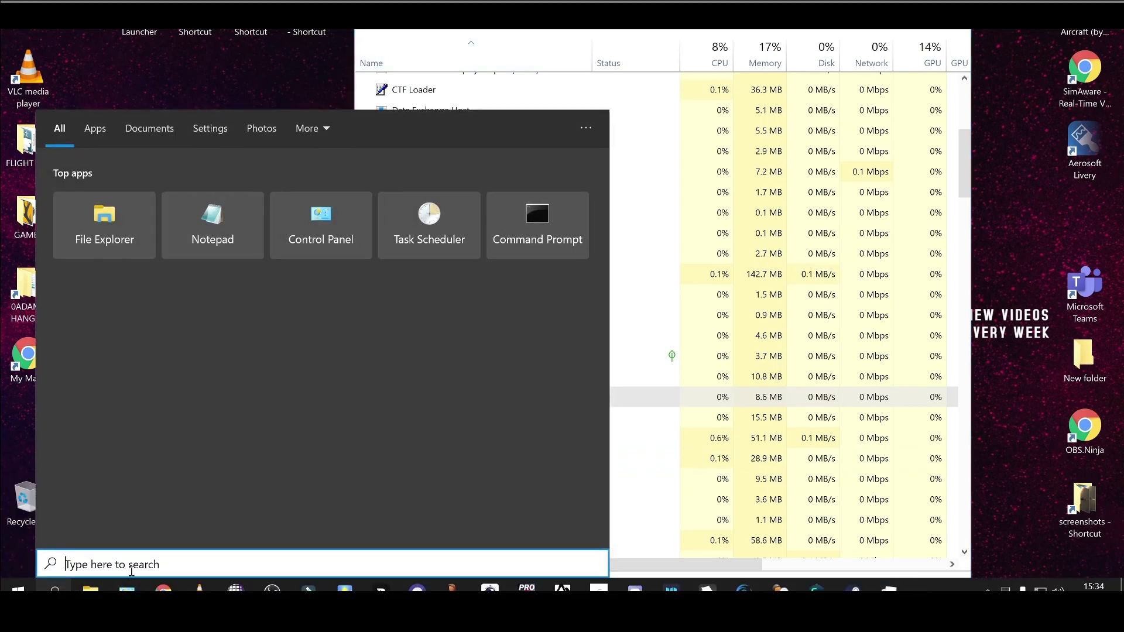
left_click(105, 252)
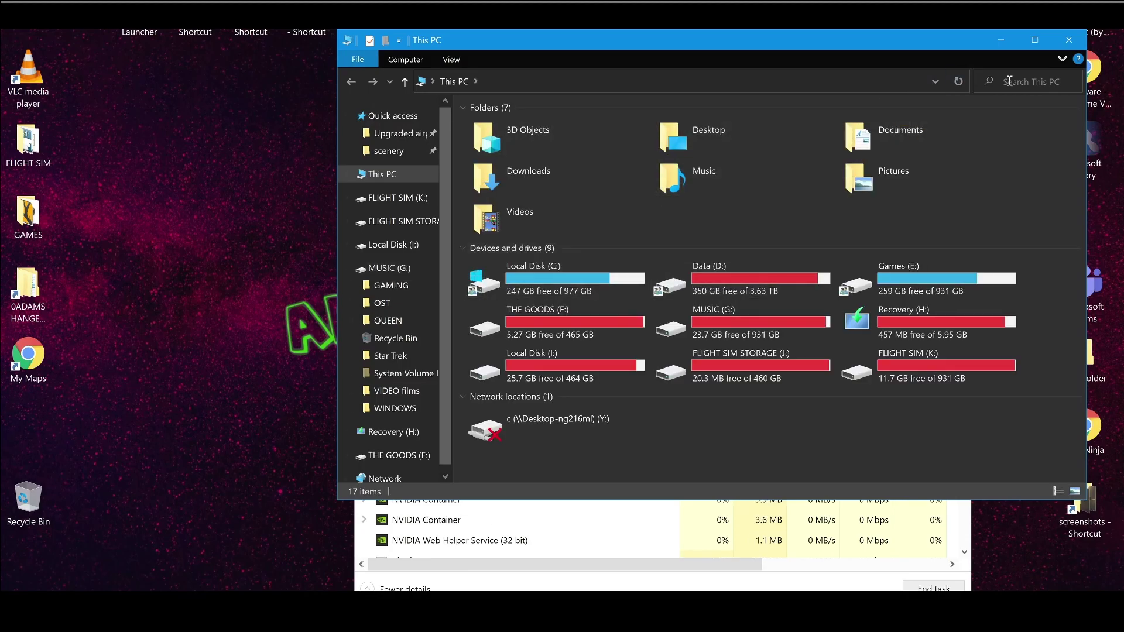
left_click(1066, 40)
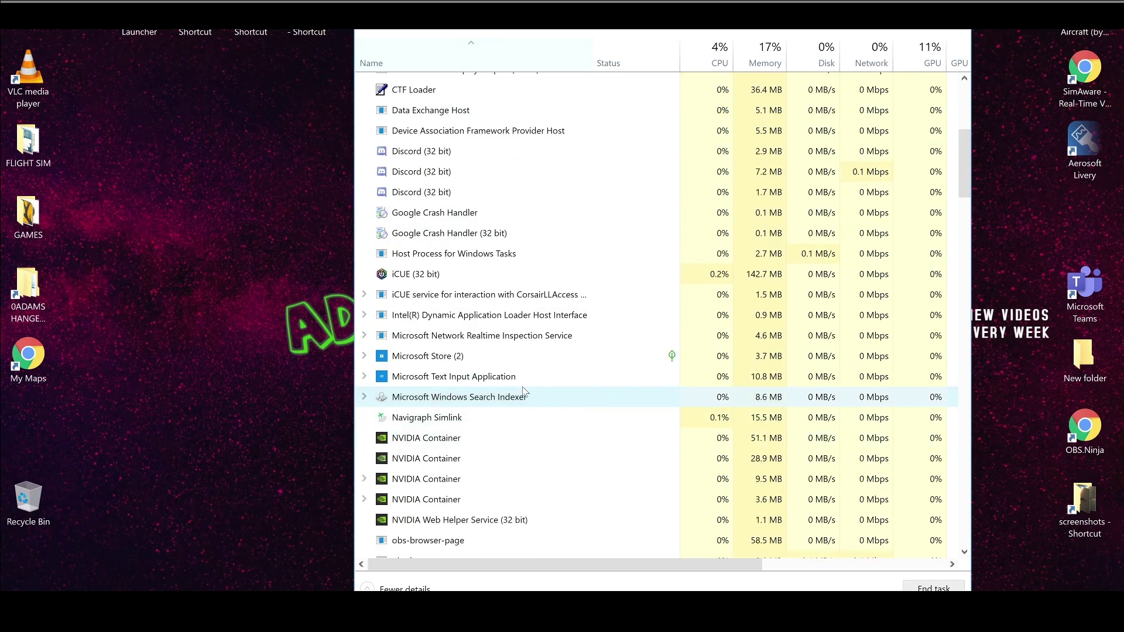
Step: End the Microsoft Windows Search Indexer process with End task
left_click(917, 588)
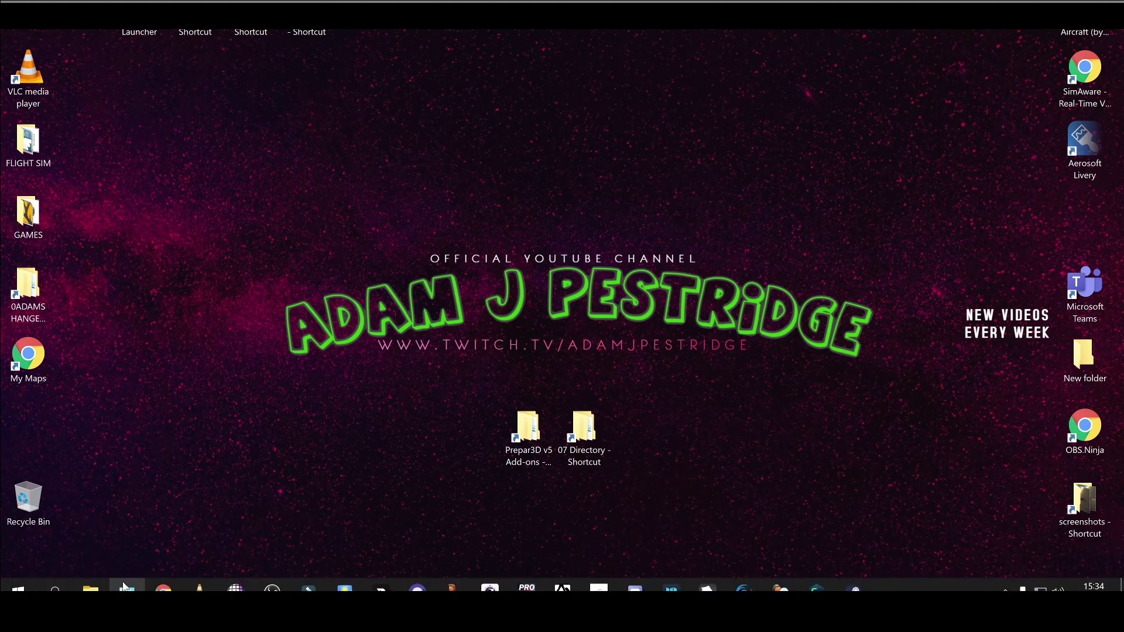
Step: Open Control Panel via the taskbar and a 'control panel' Windows search
left_click(127, 588)
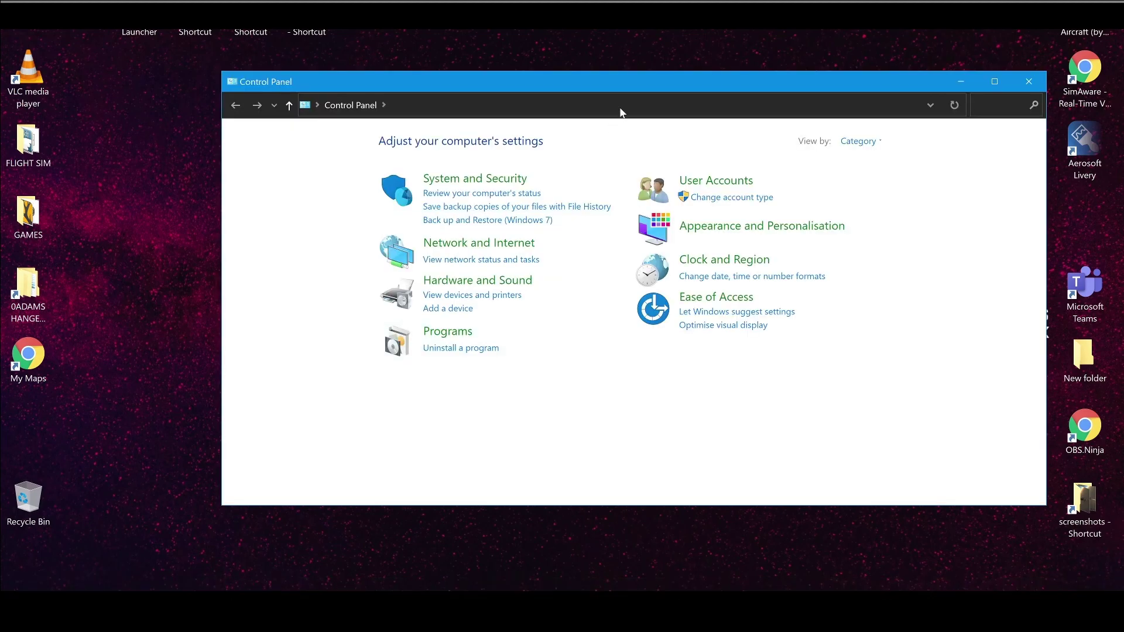
left_click_drag(634, 83, 520, 93)
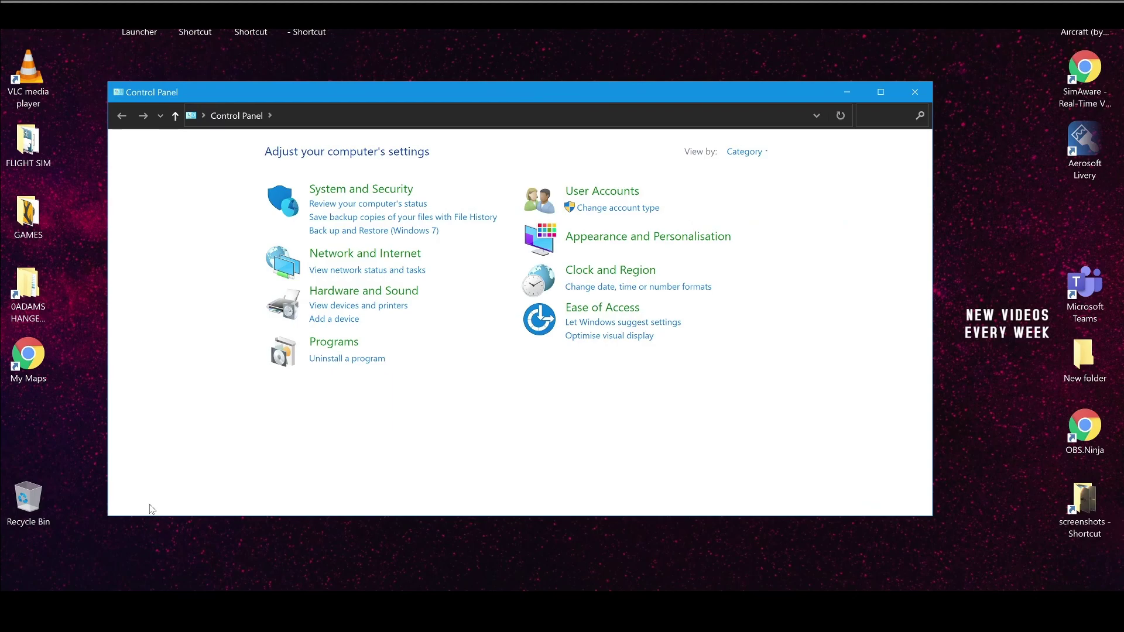
left_click(56, 589)
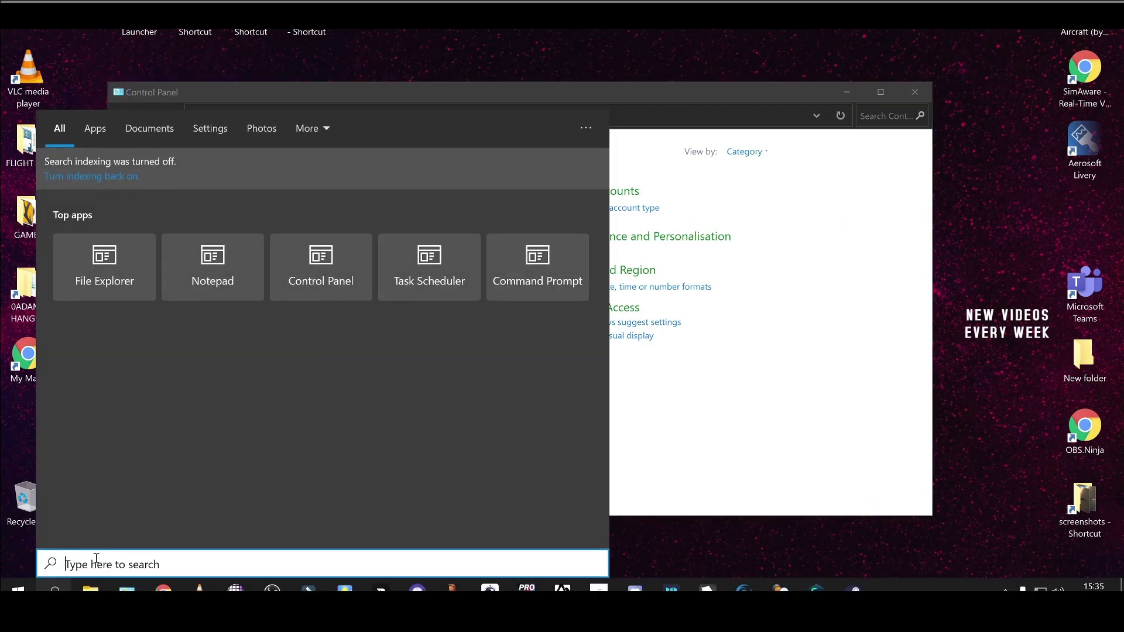
type("co")
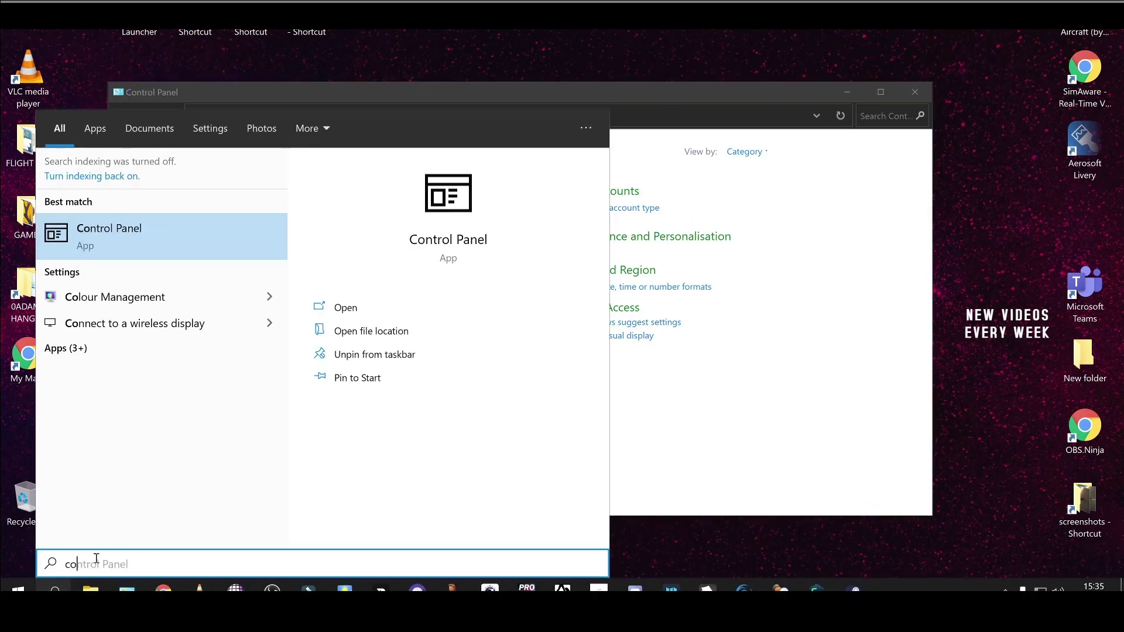
type("ntrol")
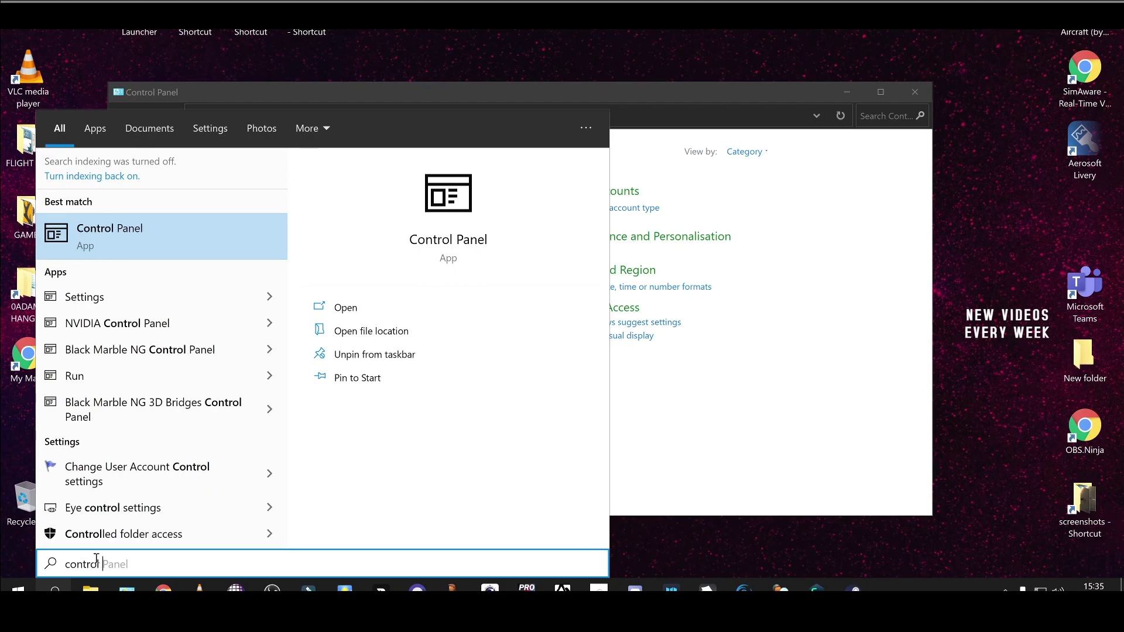
type(" pa")
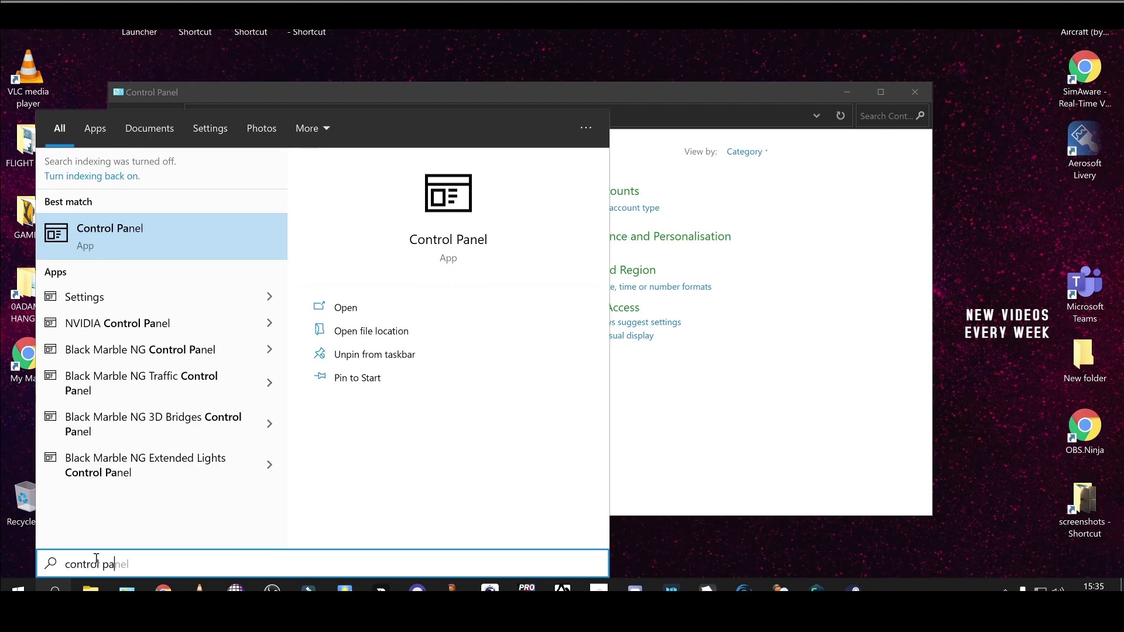
type("nel")
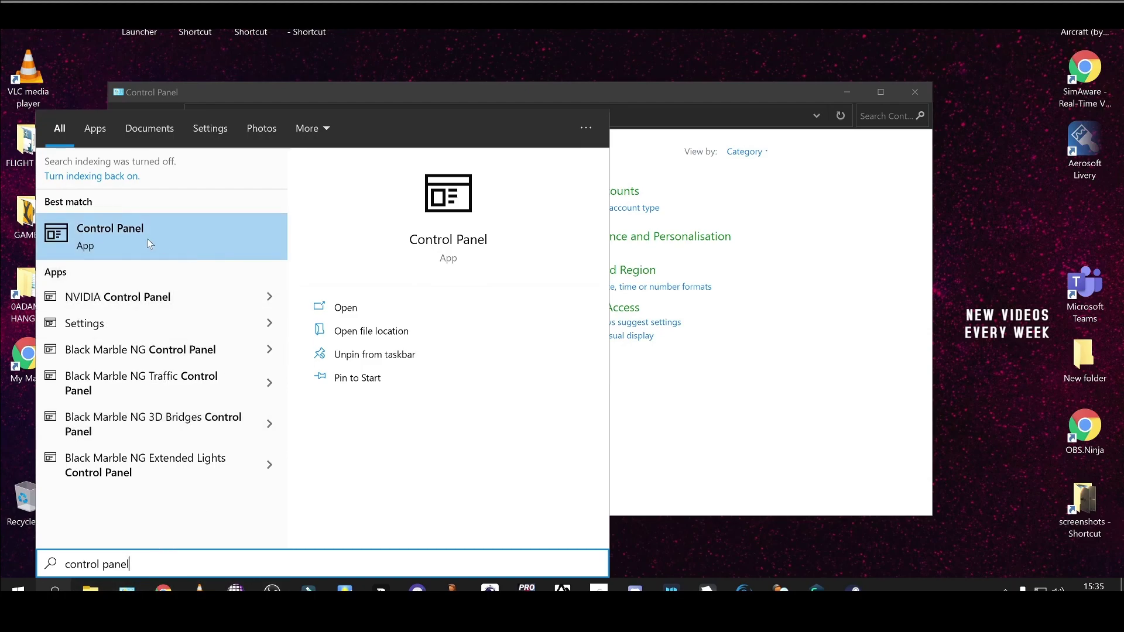
left_click(743, 418)
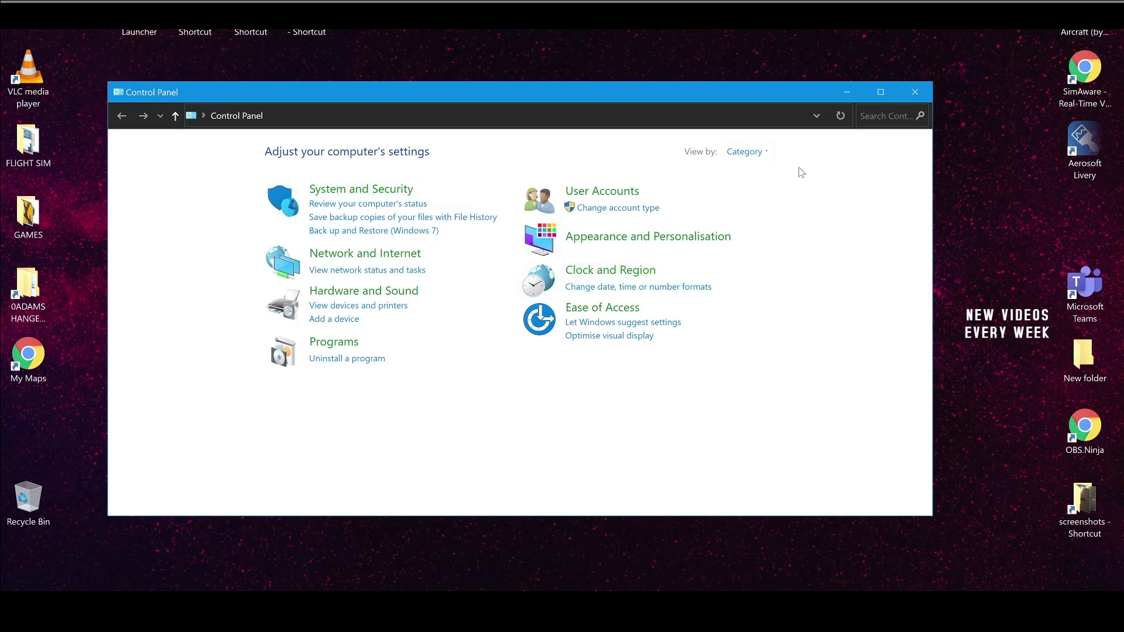
Step: Switch Control Panel to Large icons and open Indexing Options, centred on screen
left_click(755, 154)
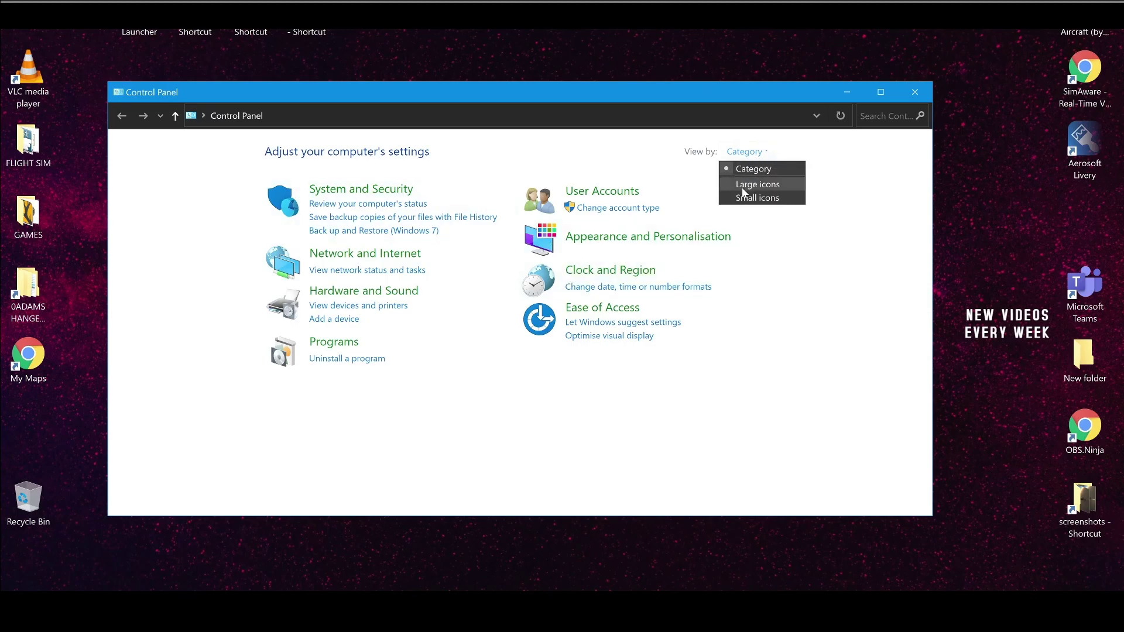
left_click(743, 184)
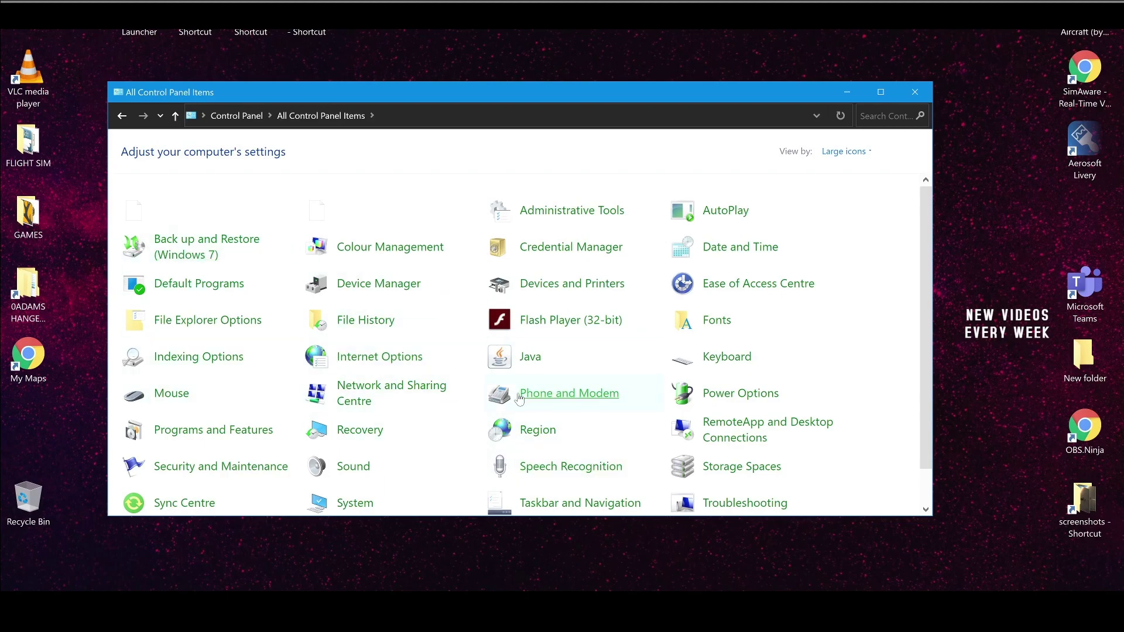
left_click(176, 358)
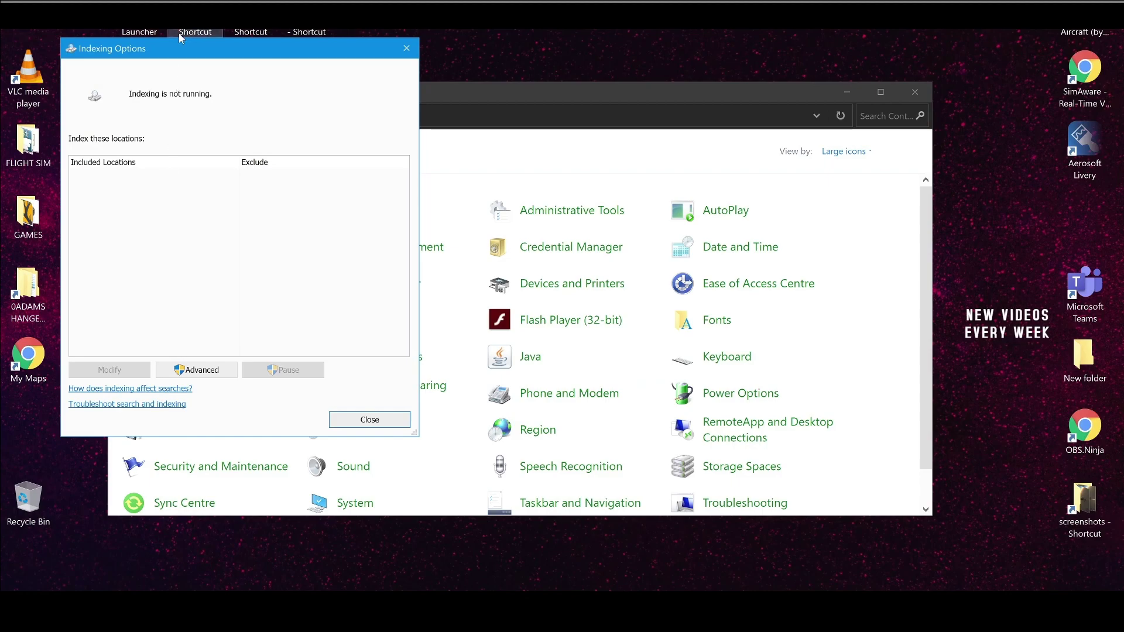
left_click_drag(173, 45, 558, 83)
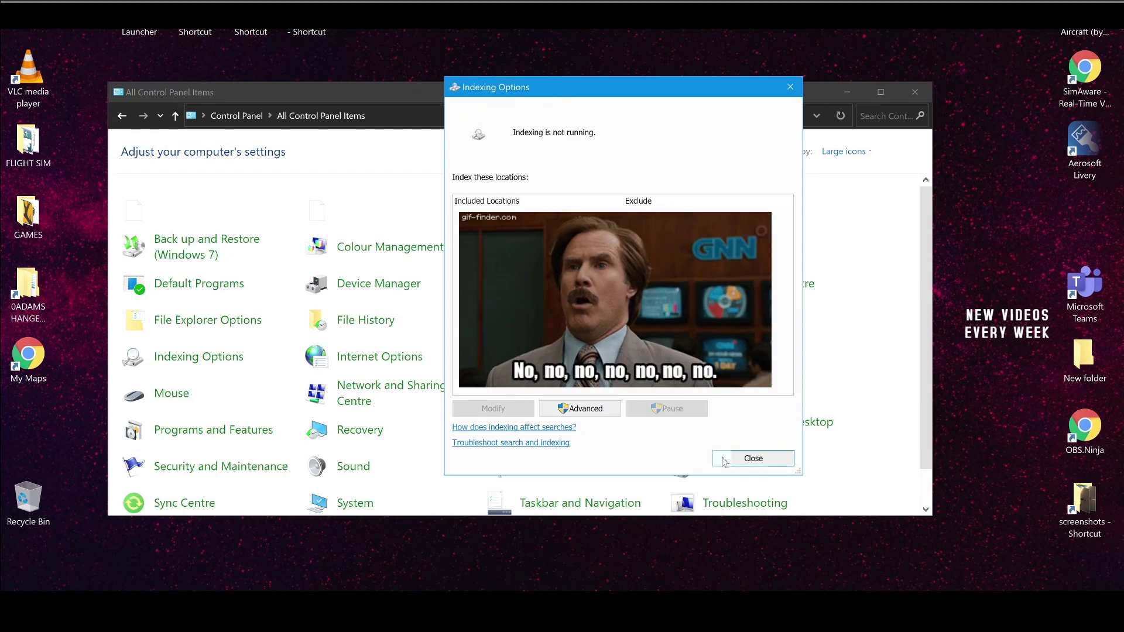
Step: Rebuild the search index from Indexing Options' Advanced settings and confirm with OK
left_click(584, 409)
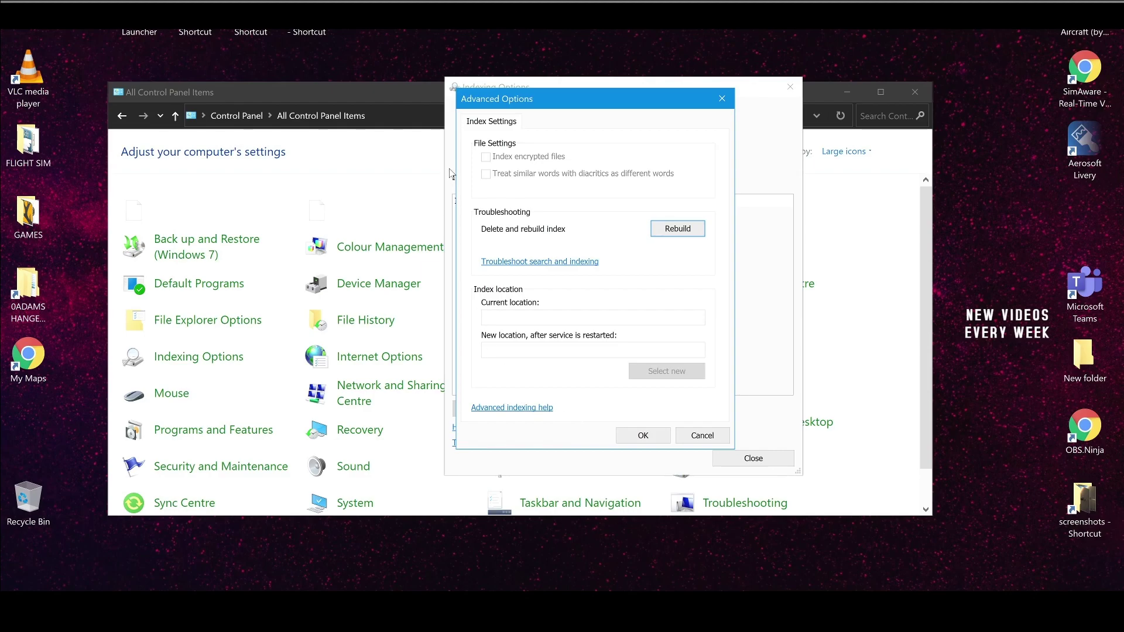
left_click(657, 229)
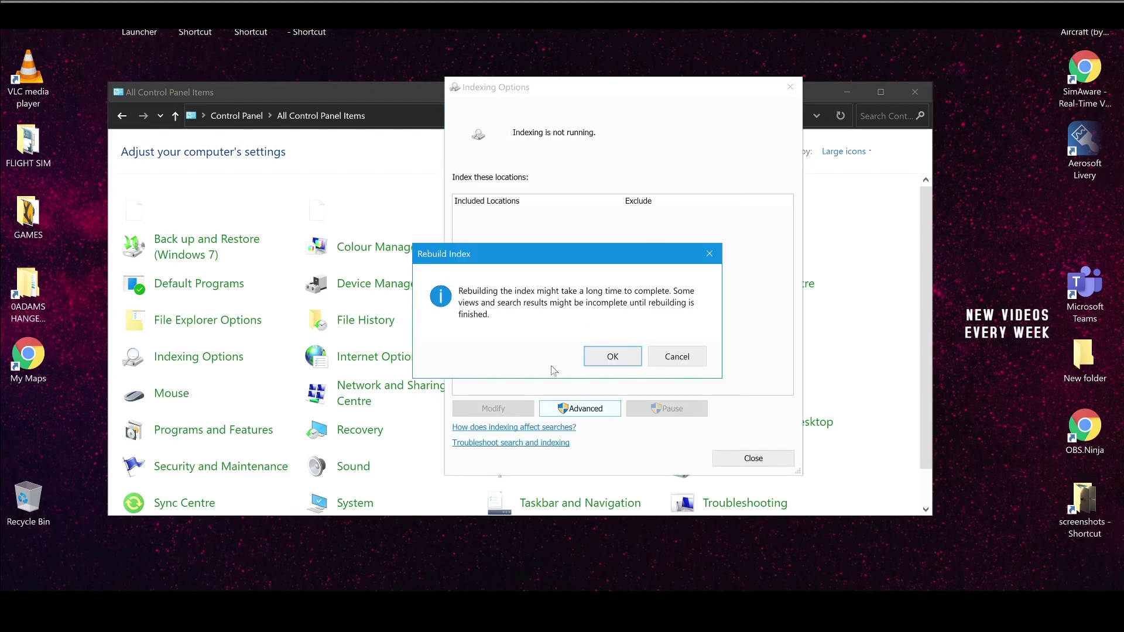
left_click(604, 359)
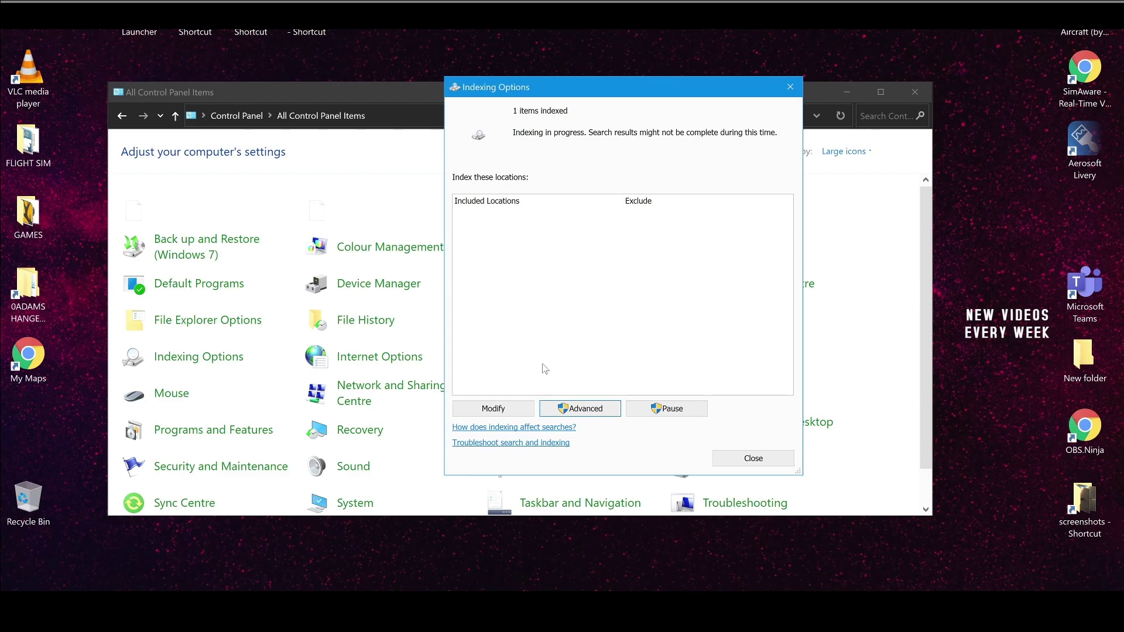
Step: Review all indexed locations under Modify, accept with OK, then open Advanced indexing options
left_click(528, 410)
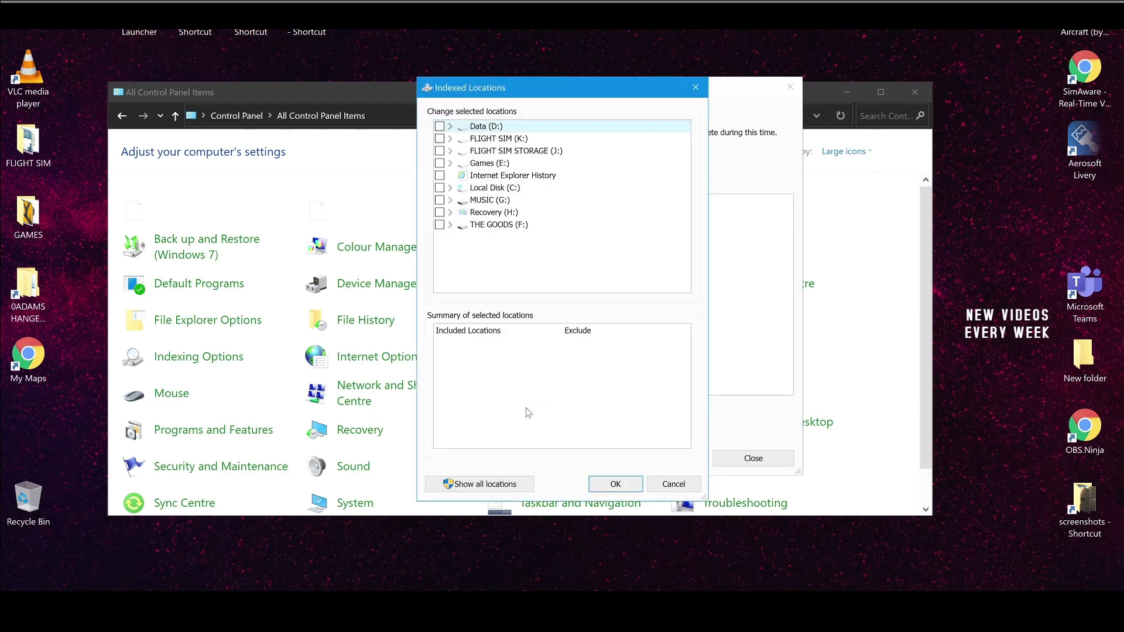
left_click(478, 485)
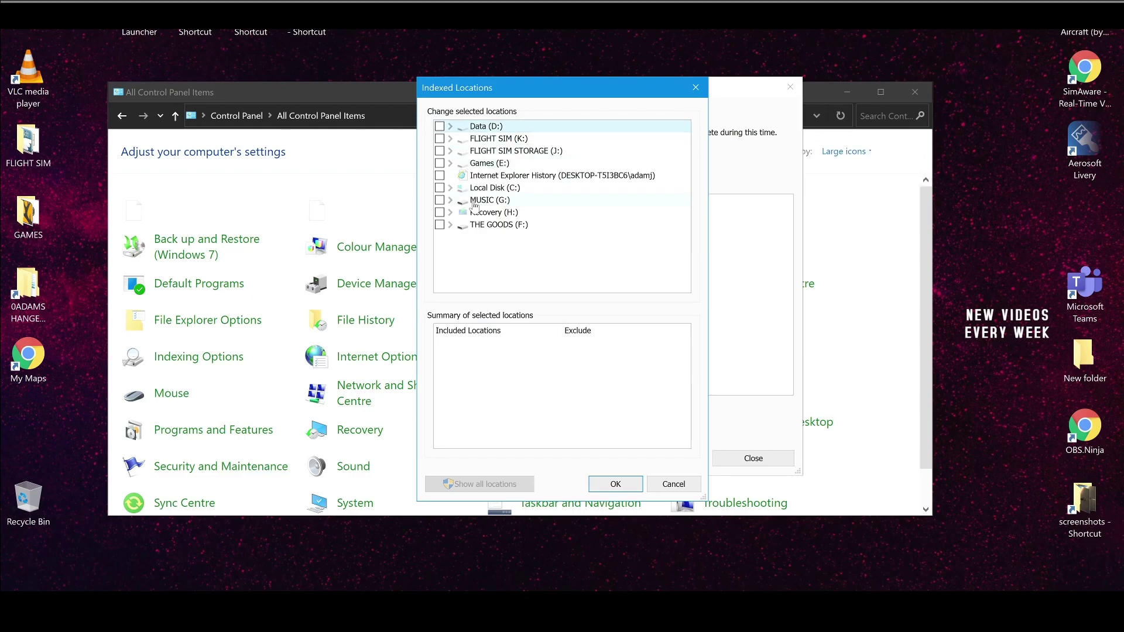
left_click(609, 484)
left_click(592, 410)
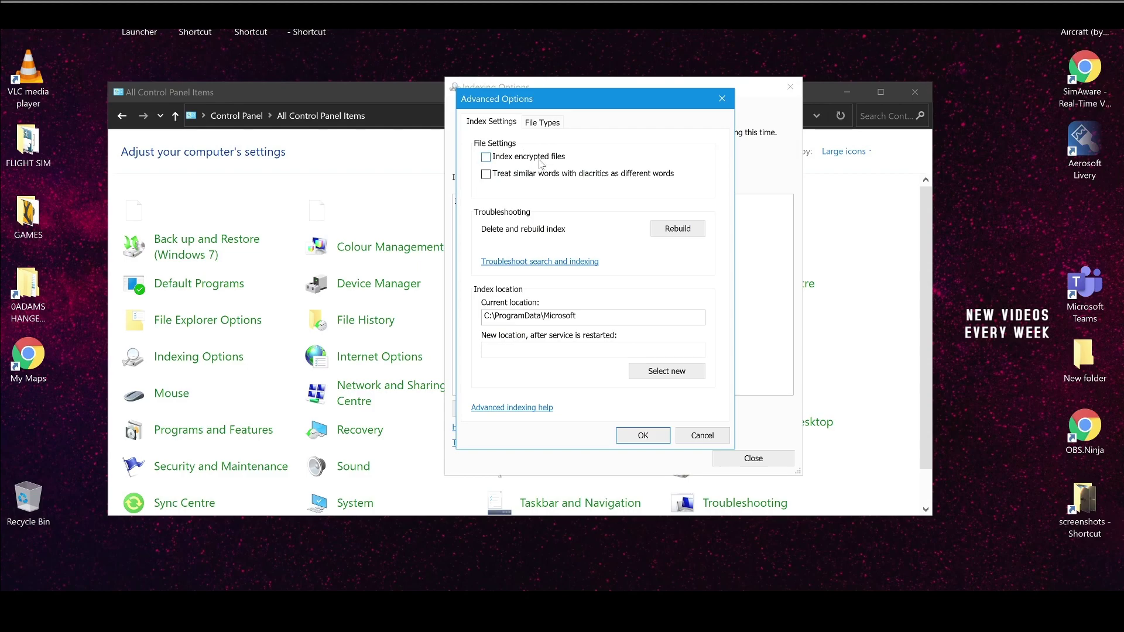
Step: Look over the File Types list, then rebuild and confirm the search index once more
left_click(530, 122)
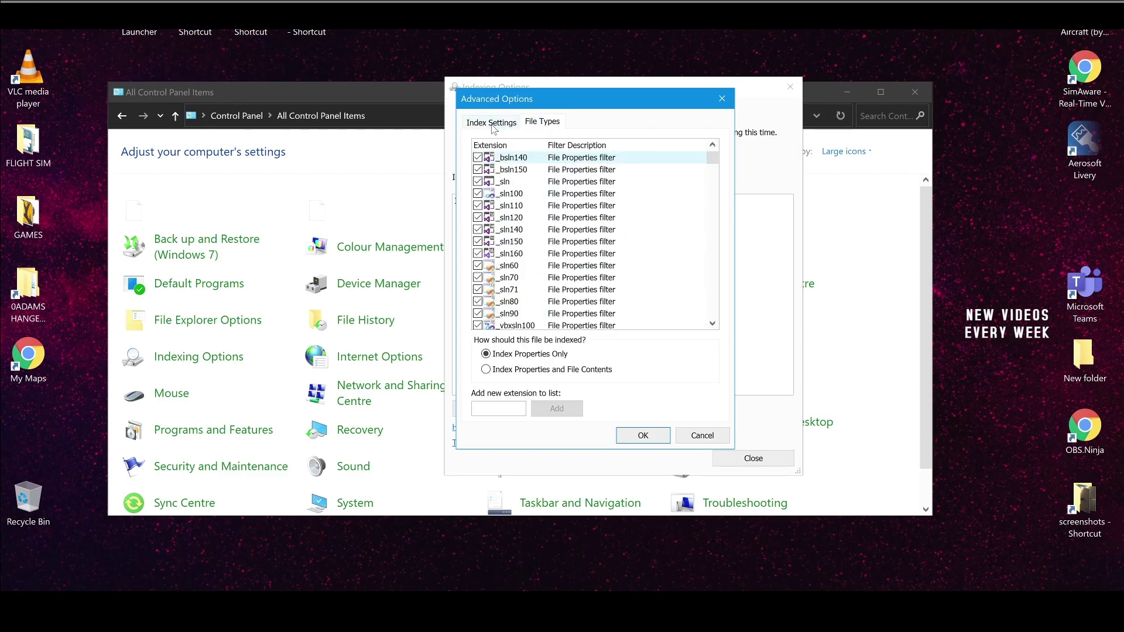
left_click(493, 124)
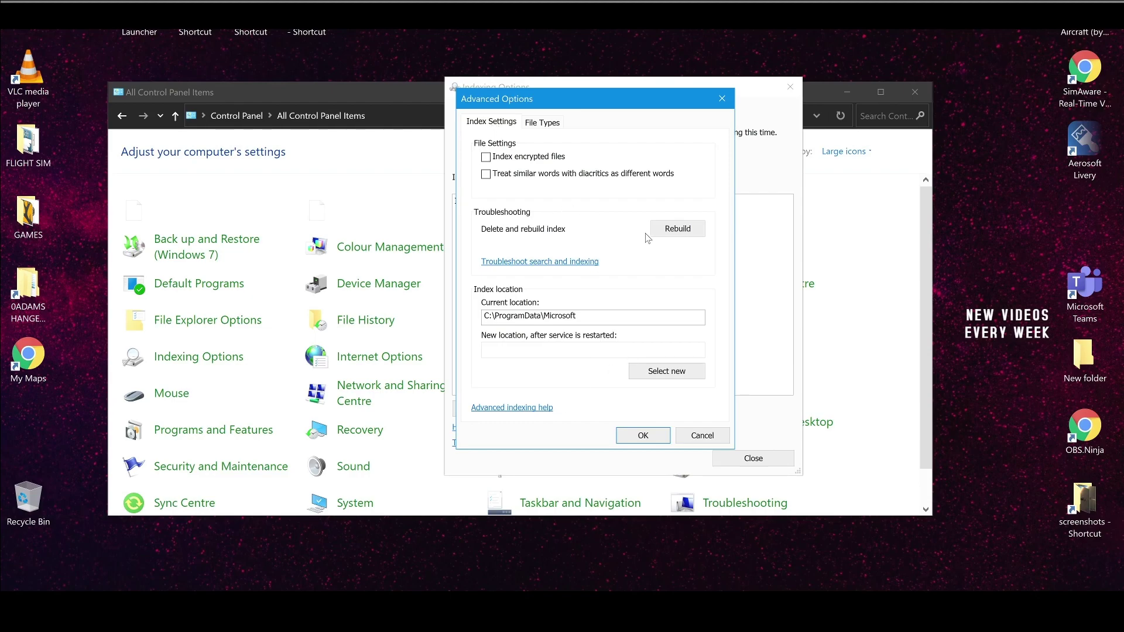
left_click(667, 234)
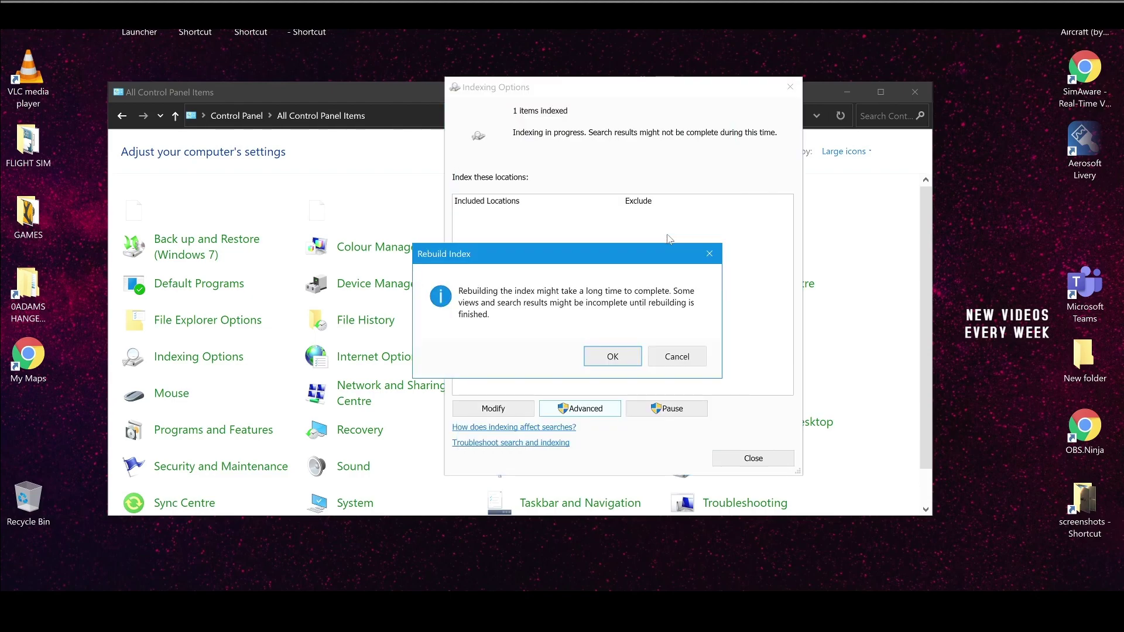
left_click(628, 355)
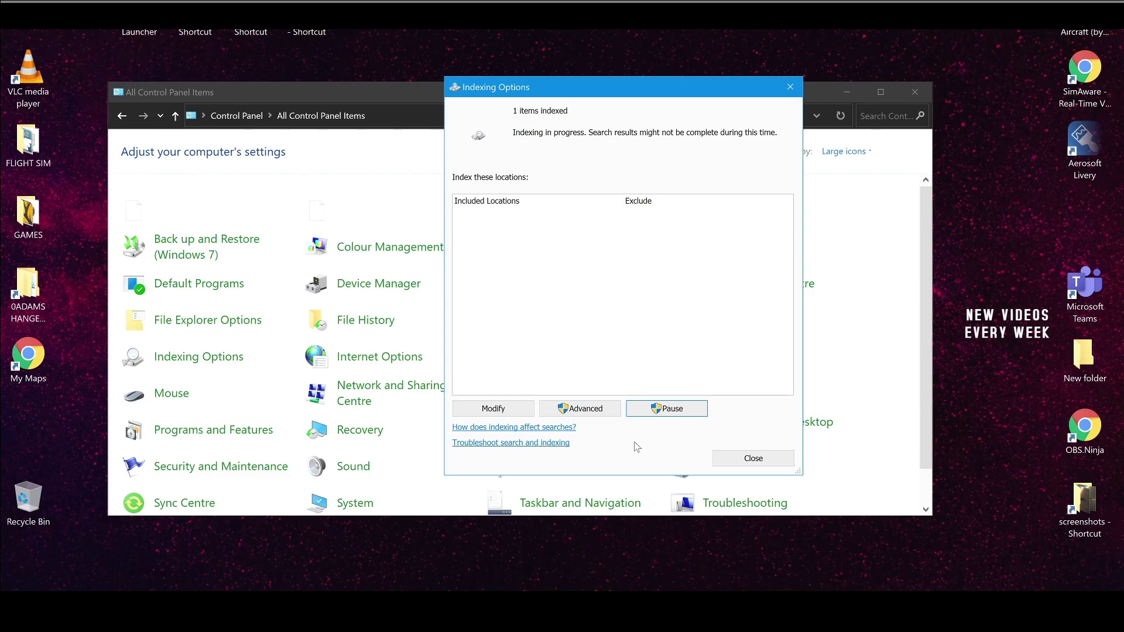
Step: Check all indexed locations without changes, then open and close the Advanced settings
left_click(493, 408)
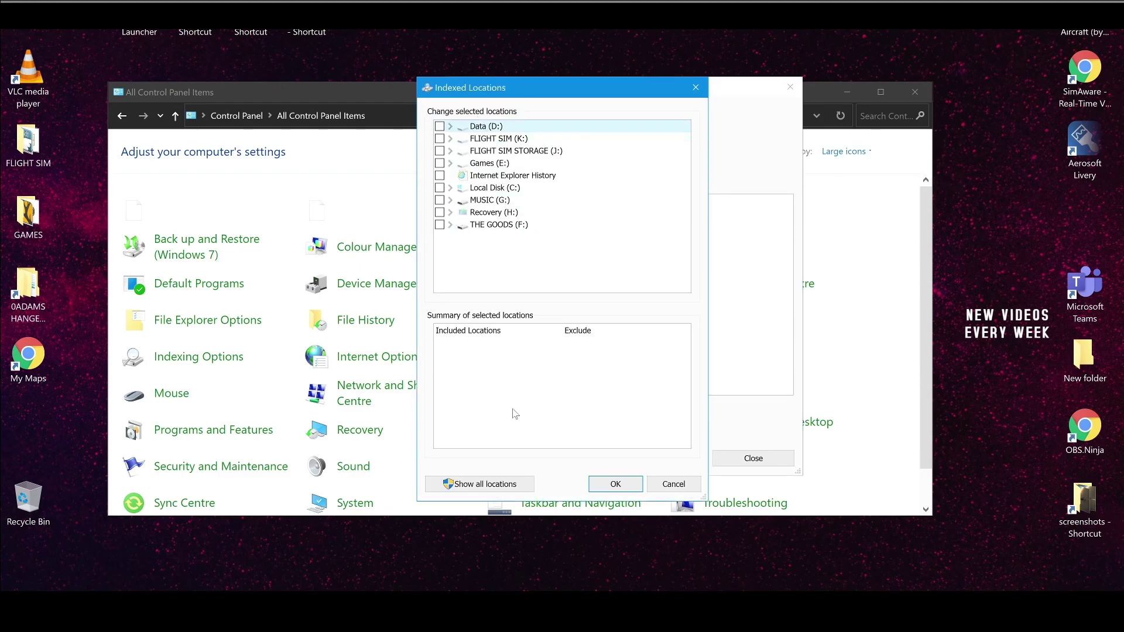
left_click(507, 481)
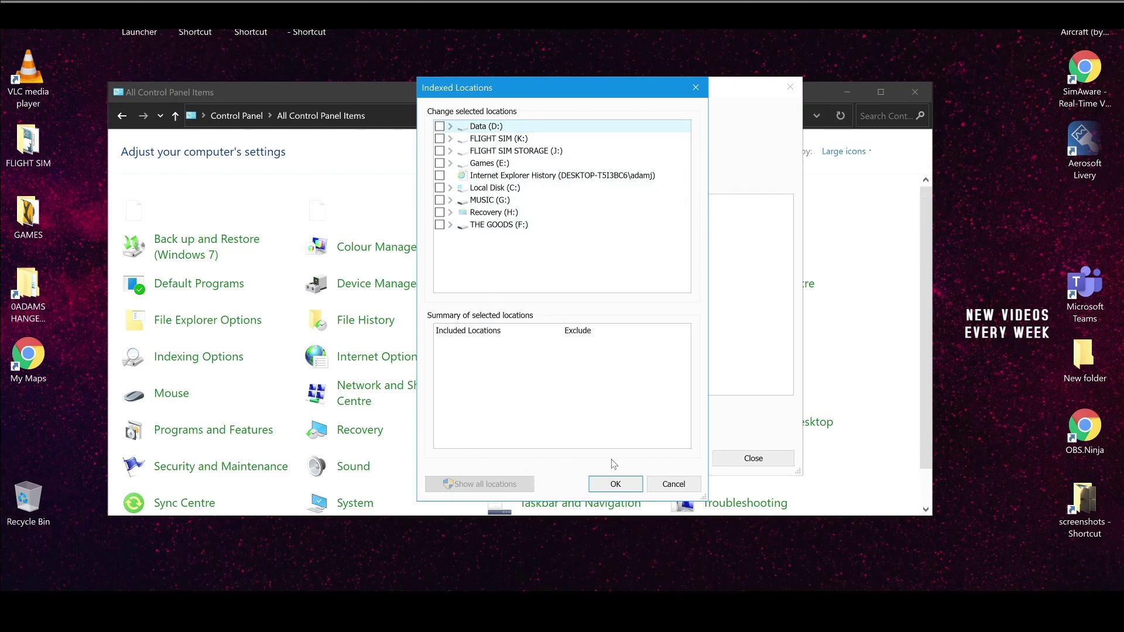
left_click(668, 485)
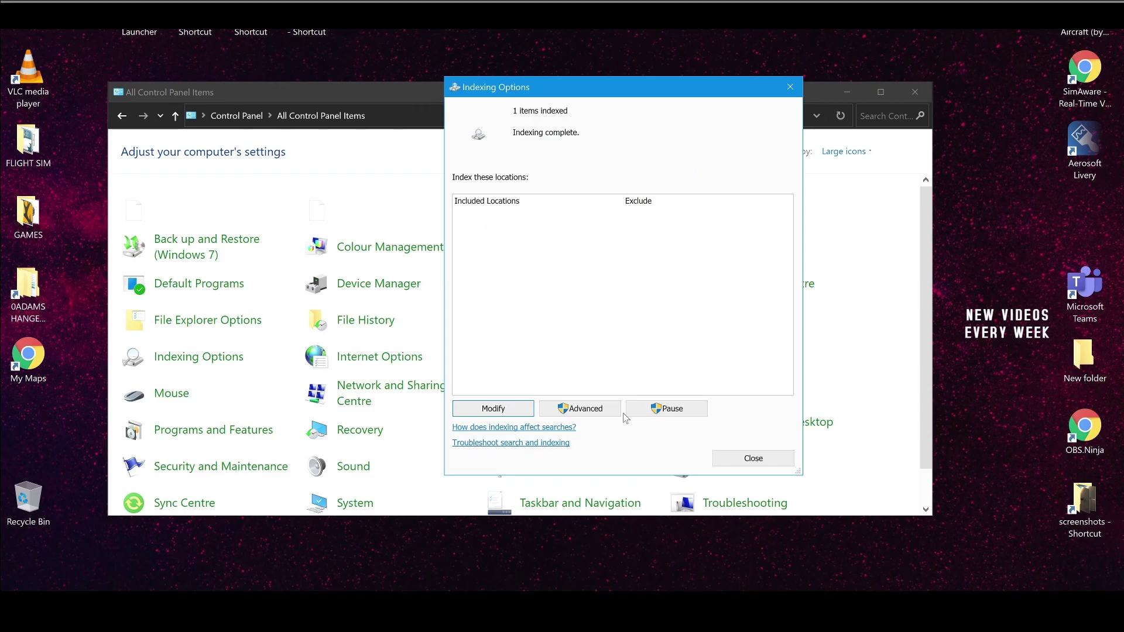
left_click(588, 410)
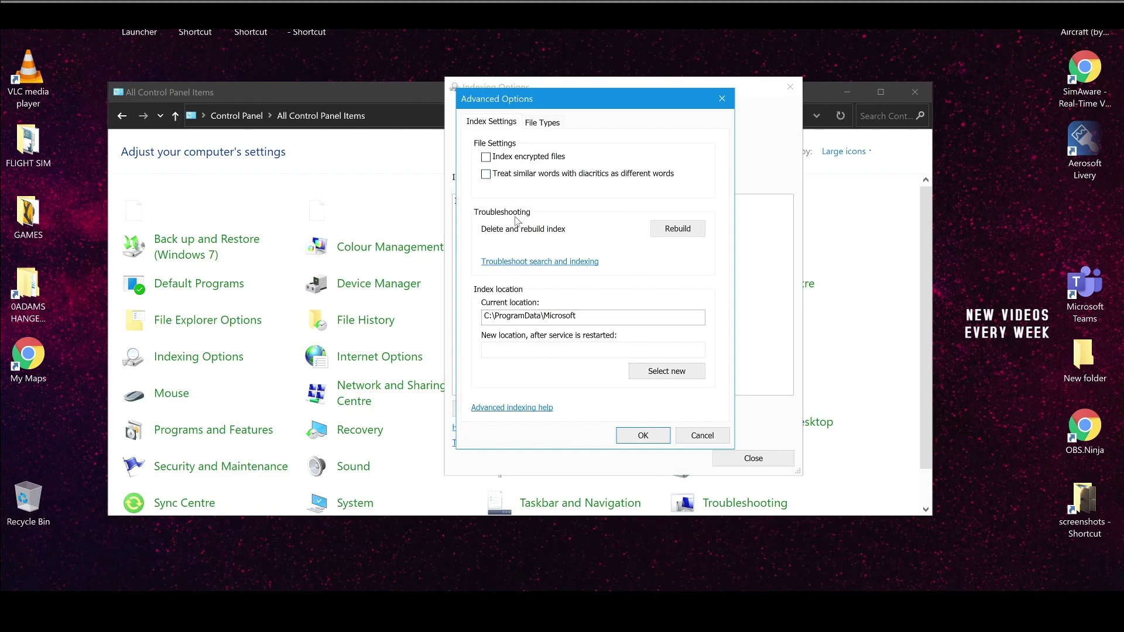
left_click(636, 432)
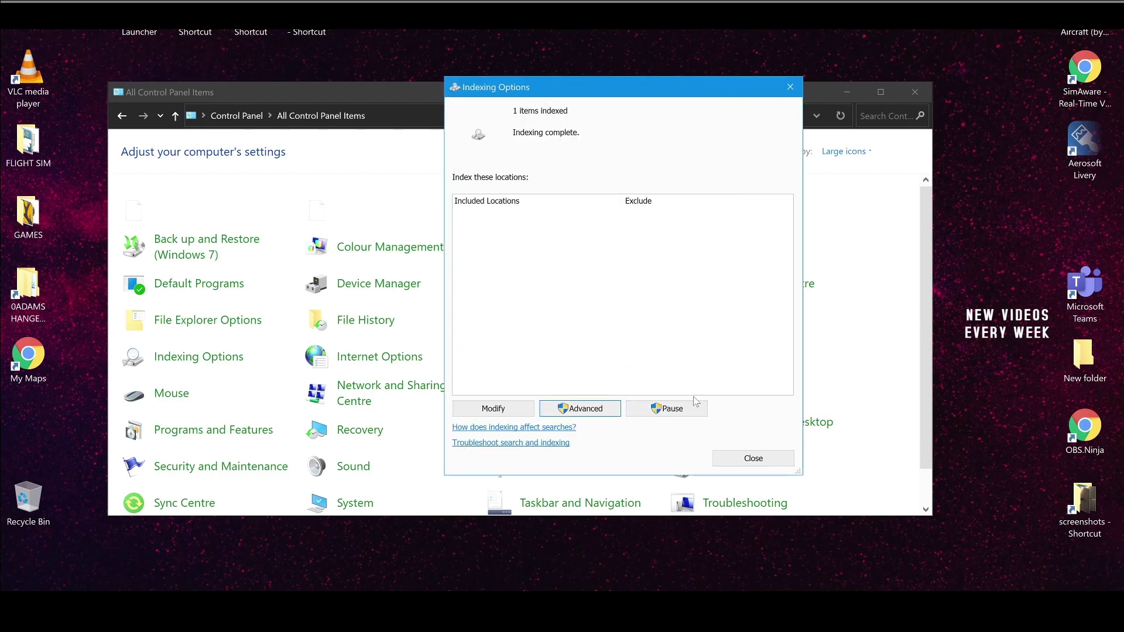
Step: Close Indexing Options, then end Microsoft Windows Search Indexer again in Task Manager and close it
left_click(750, 458)
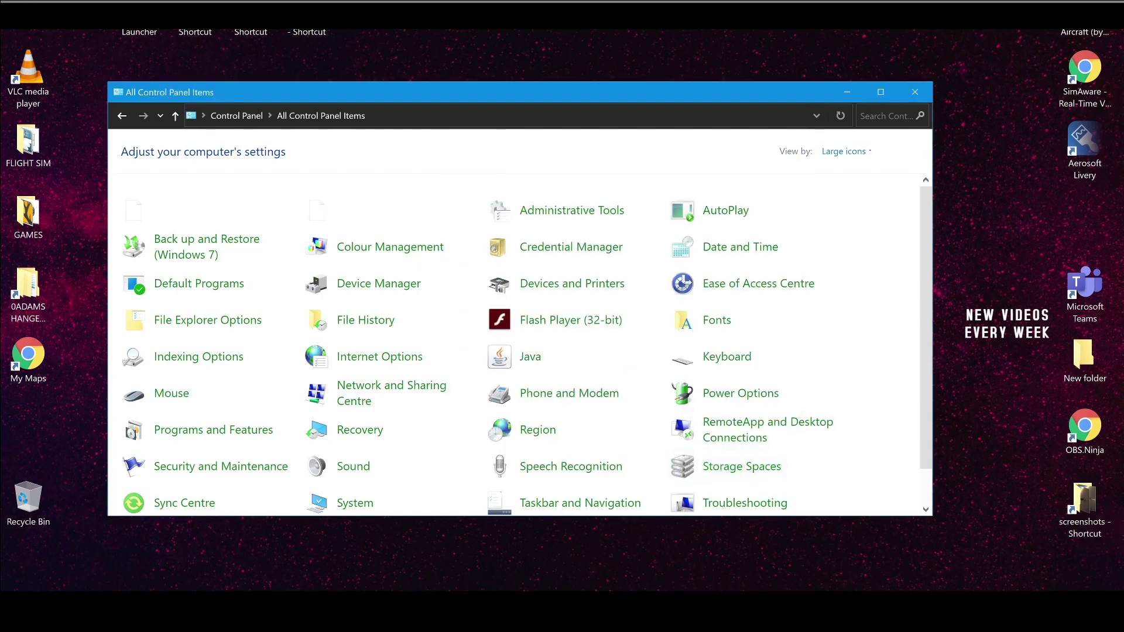
right_click(899, 585)
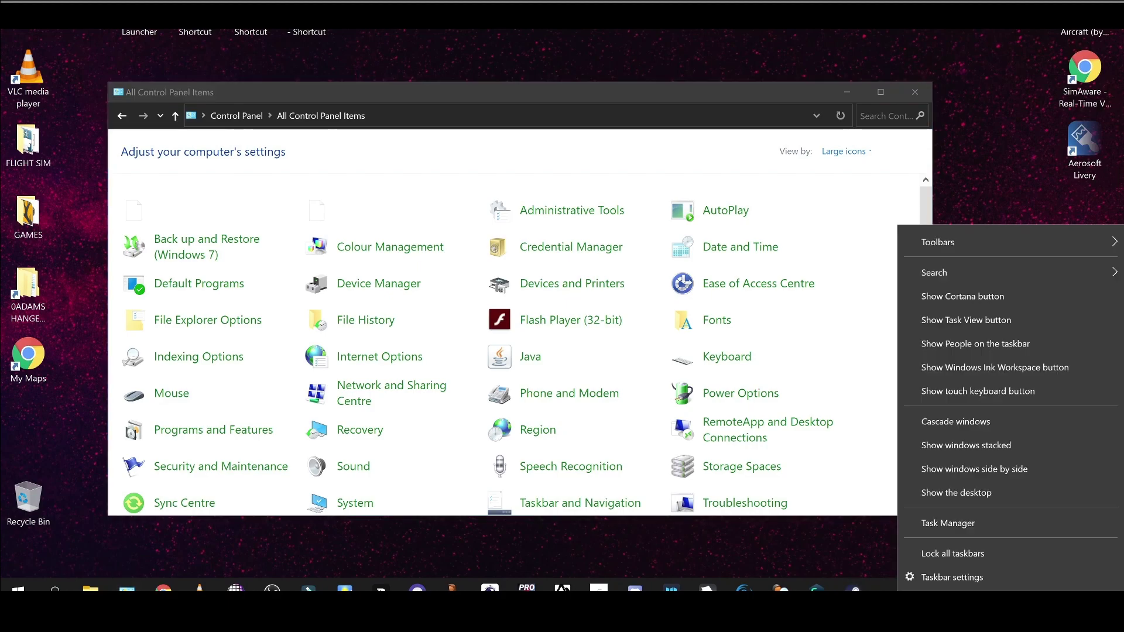
left_click(934, 530)
scroll(530, 433, "down", 3)
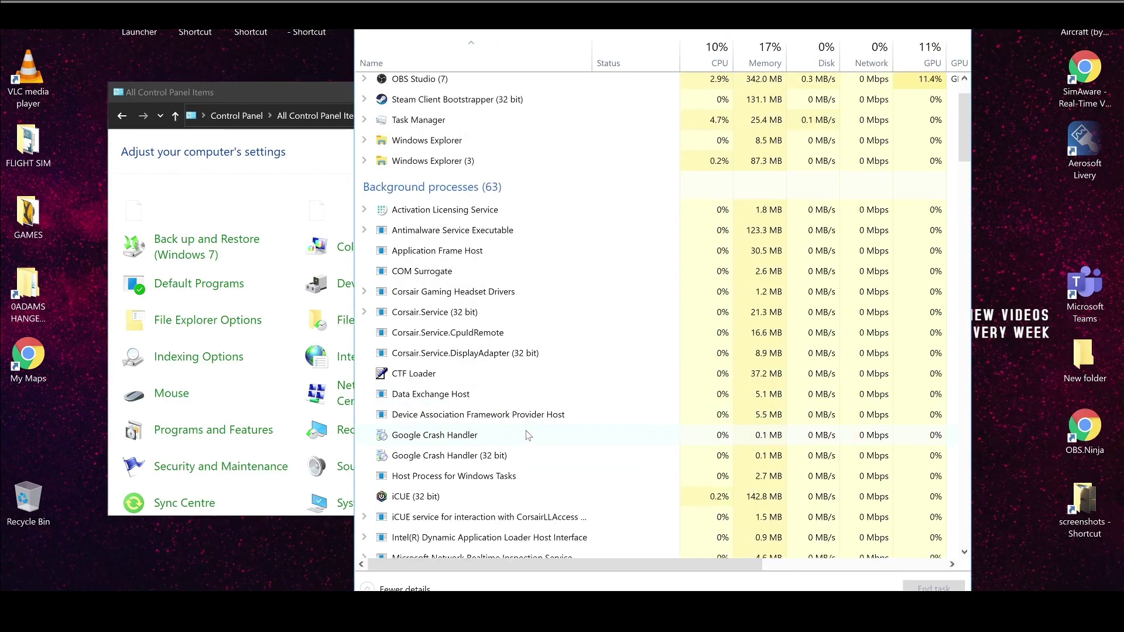
scroll(526, 435, "down", 3)
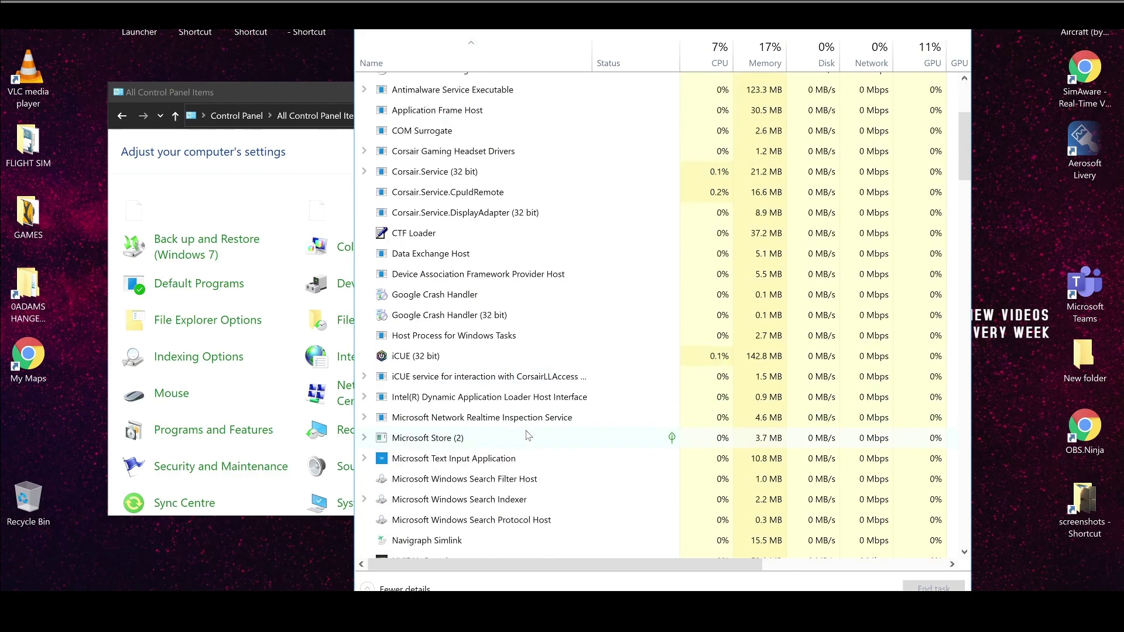
left_click(522, 460)
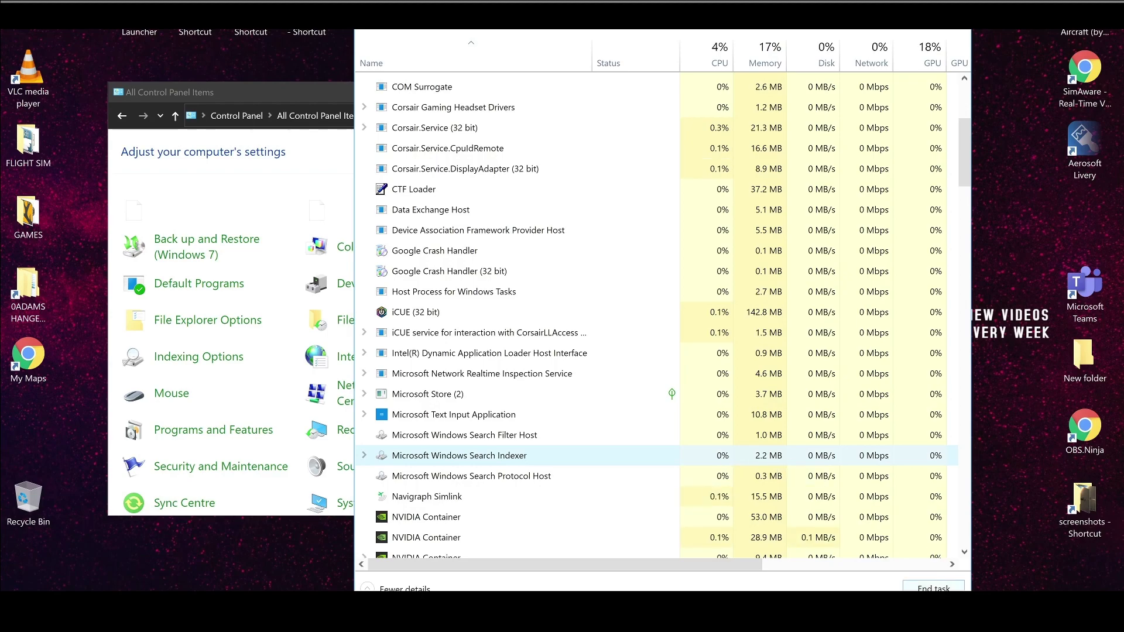
left_click(934, 587)
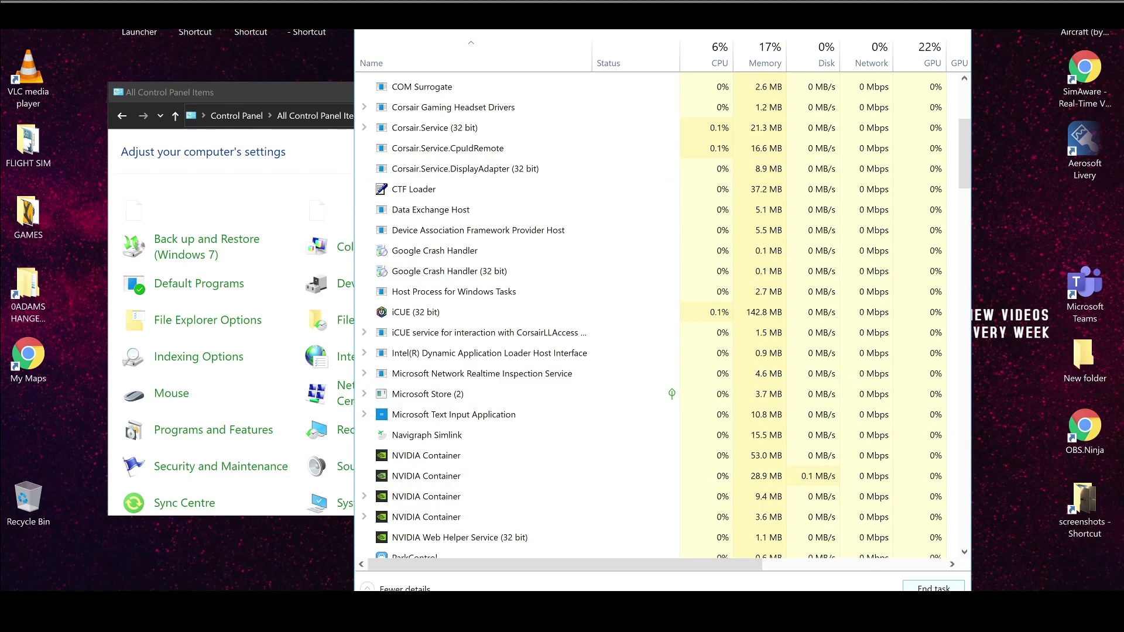
key("alt+F4")
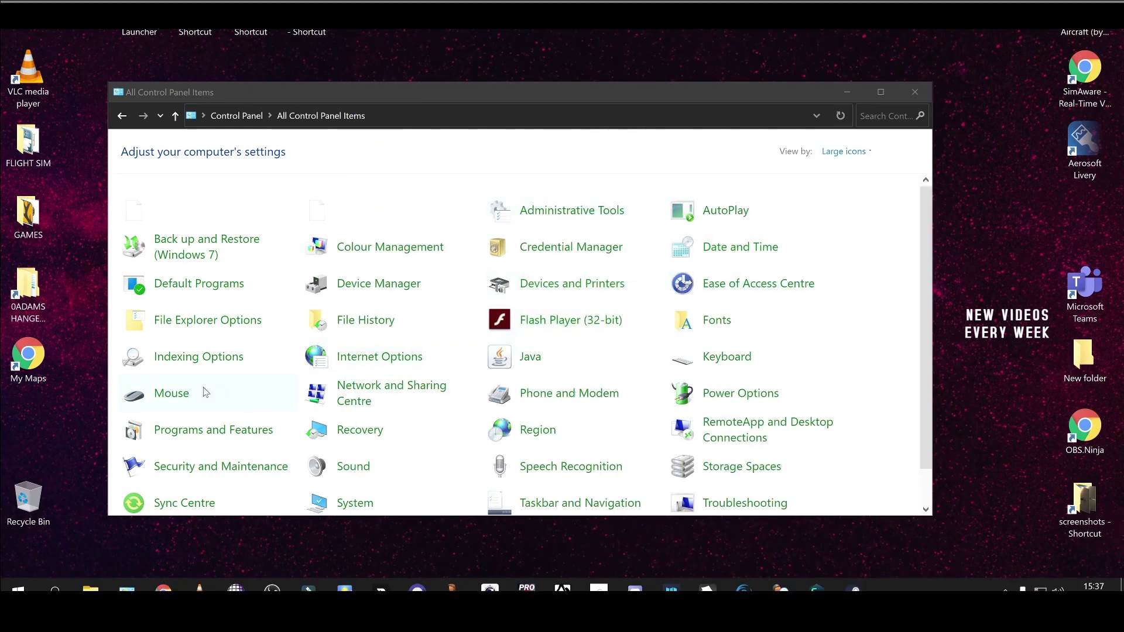
Step: Reopen Indexing Options to verify indexing is not running, then close it and Control Panel
left_click(179, 358)
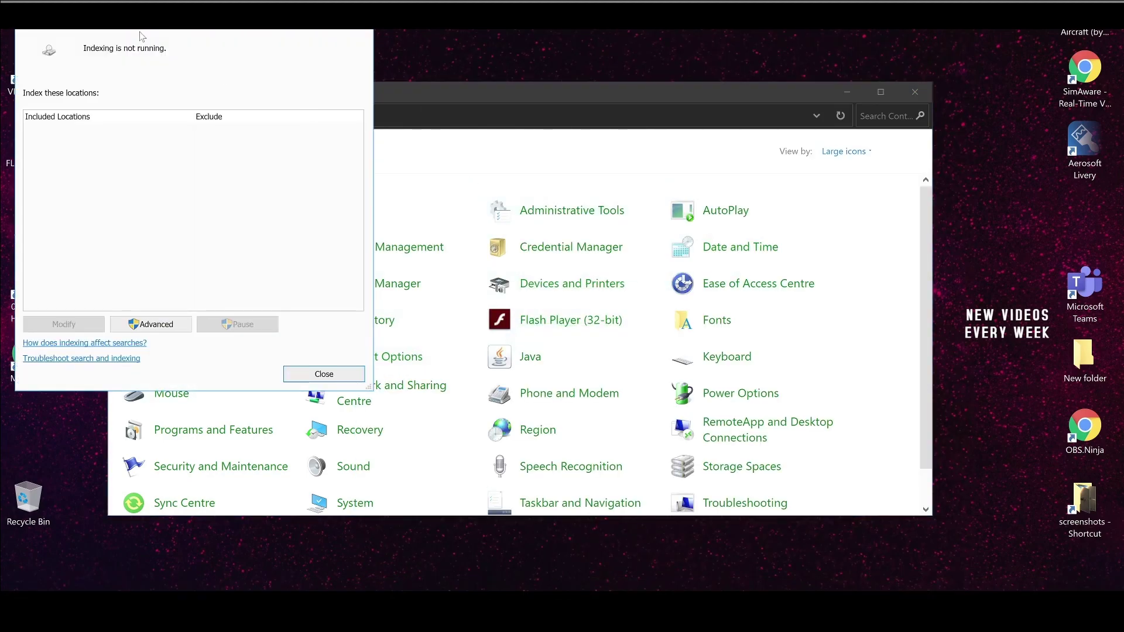
left_click_drag(150, 3, 554, 126)
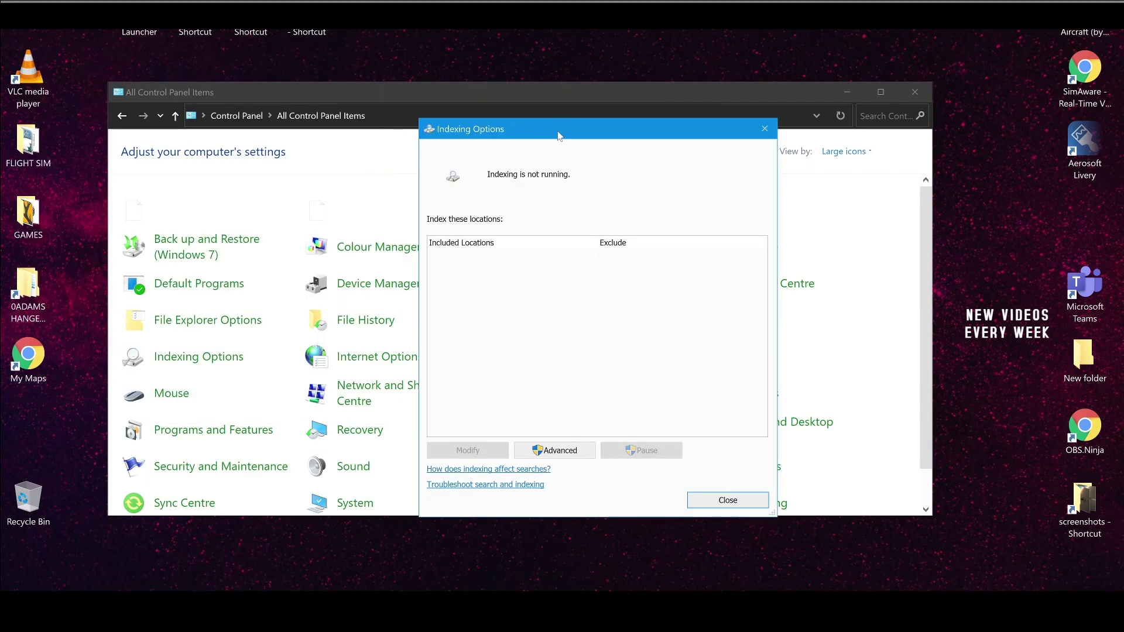
left_click(764, 129)
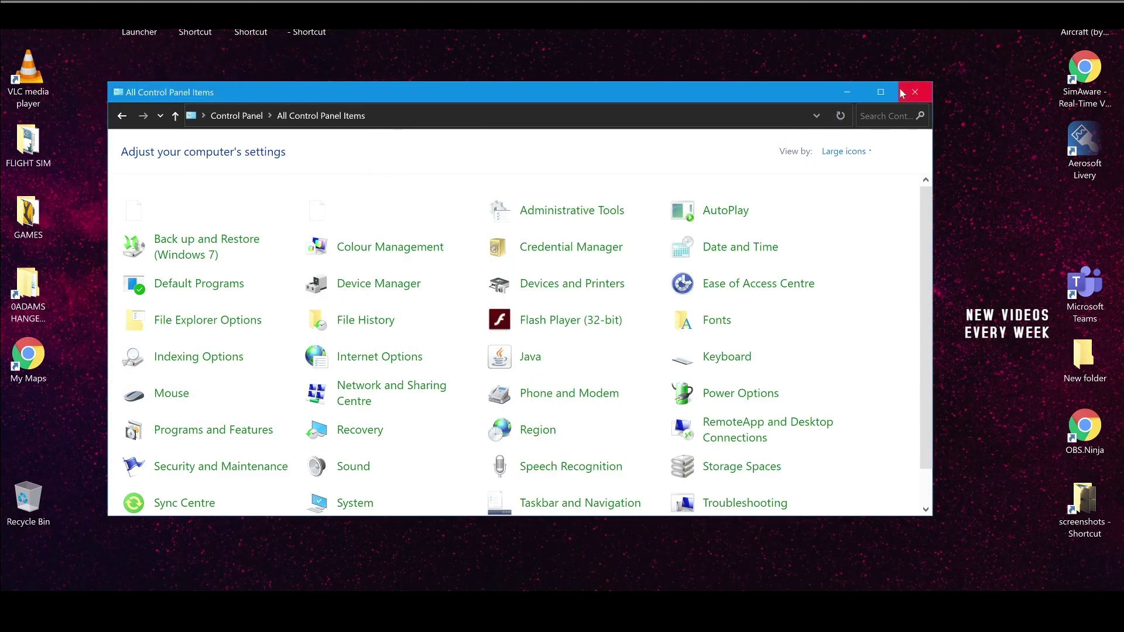
left_click(915, 92)
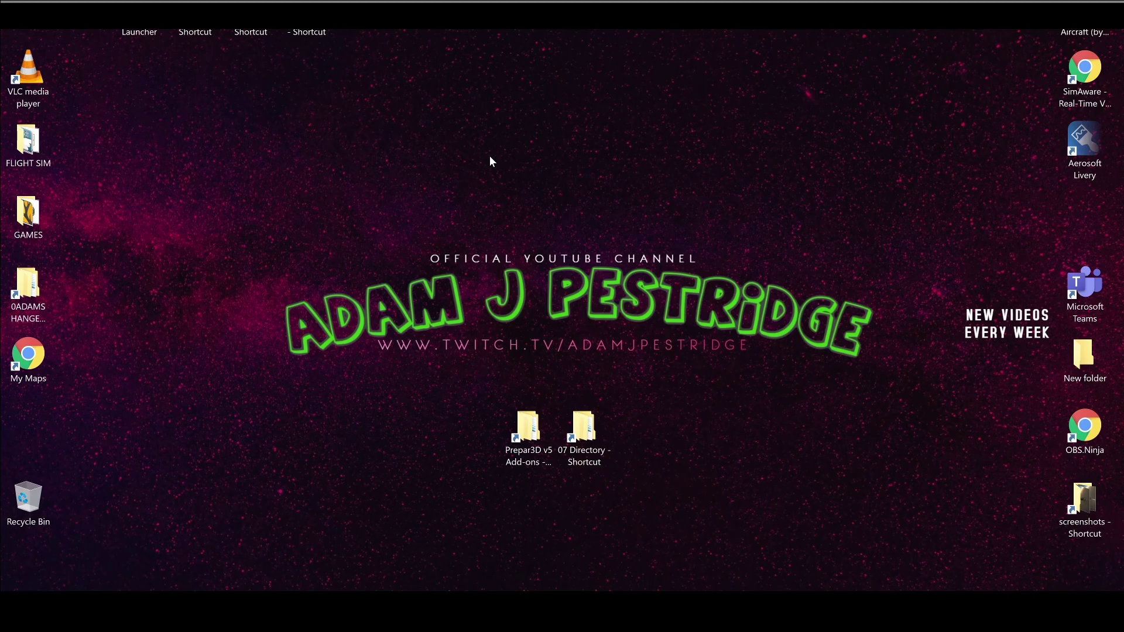